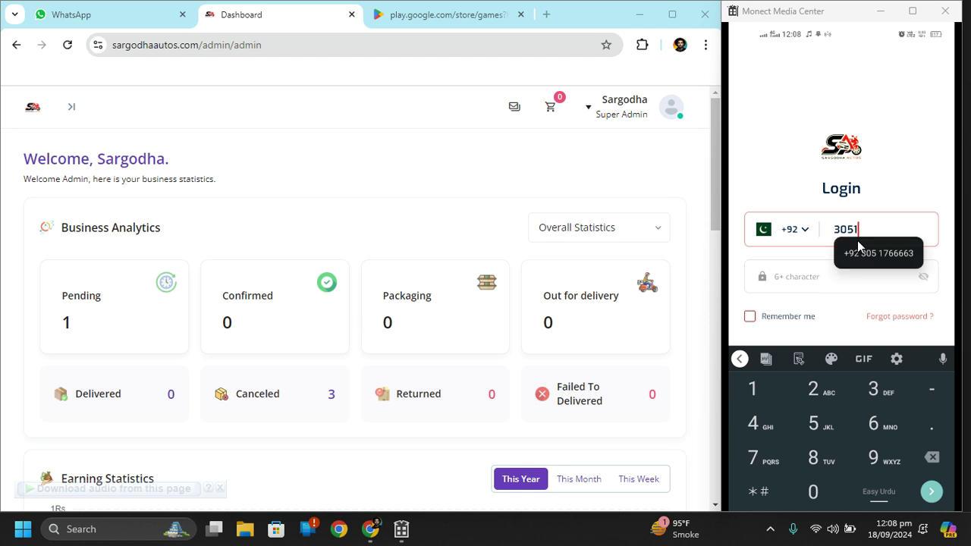
Autofill the login phone number field with the saved number suggestion
{"action": "left_click", "coordinate": [857, 245]}
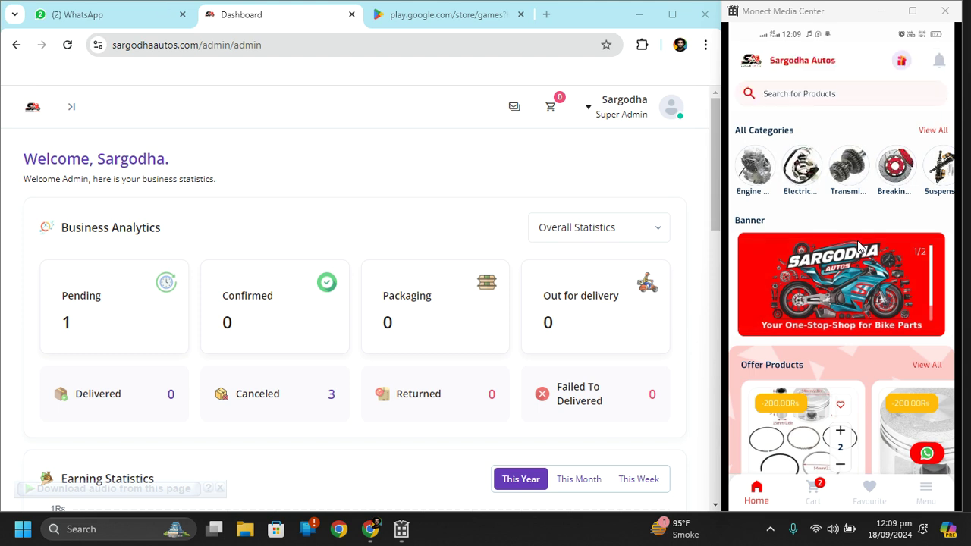
Complete the login and browse the store's home screen
{"action": "left_click", "coordinate": [859, 246]}
{"action": "scroll", "coordinate": [859, 247], "scroll_direction": "down", "scroll_amount": 1}
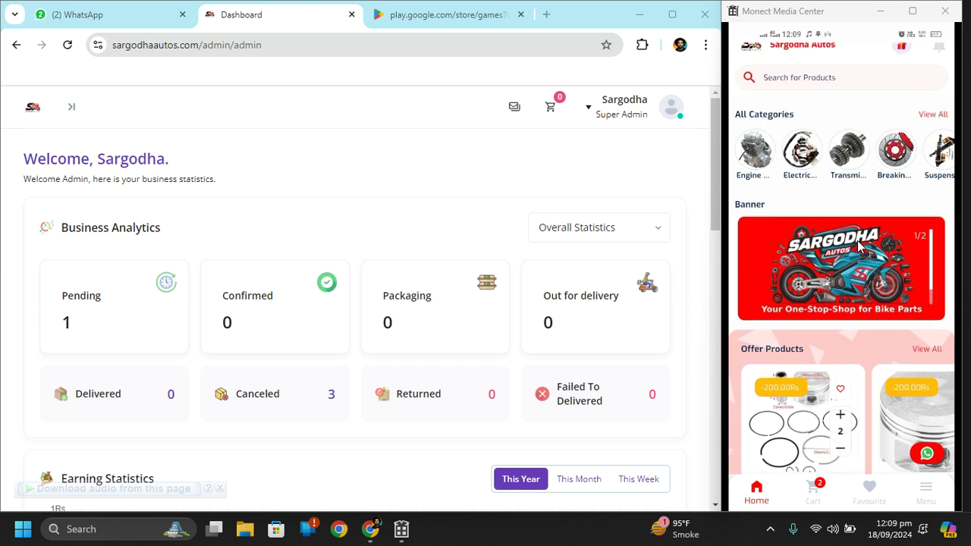
{"action": "scroll", "coordinate": [859, 247], "scroll_direction": "up", "scroll_amount": 1}
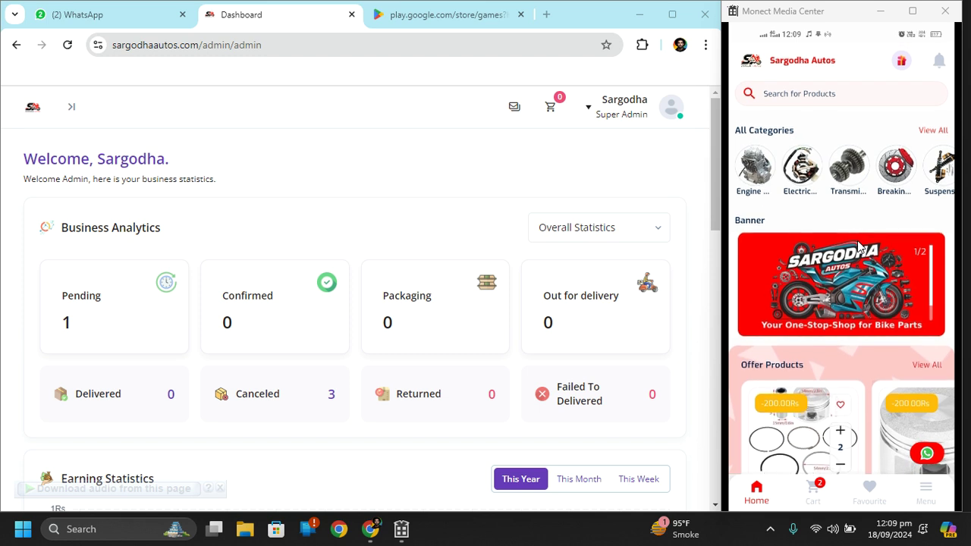
{"action": "scroll", "coordinate": [859, 246], "scroll_direction": "down", "scroll_amount": 1}
{"action": "scroll", "coordinate": [859, 246], "scroll_direction": "up", "scroll_amount": 1}
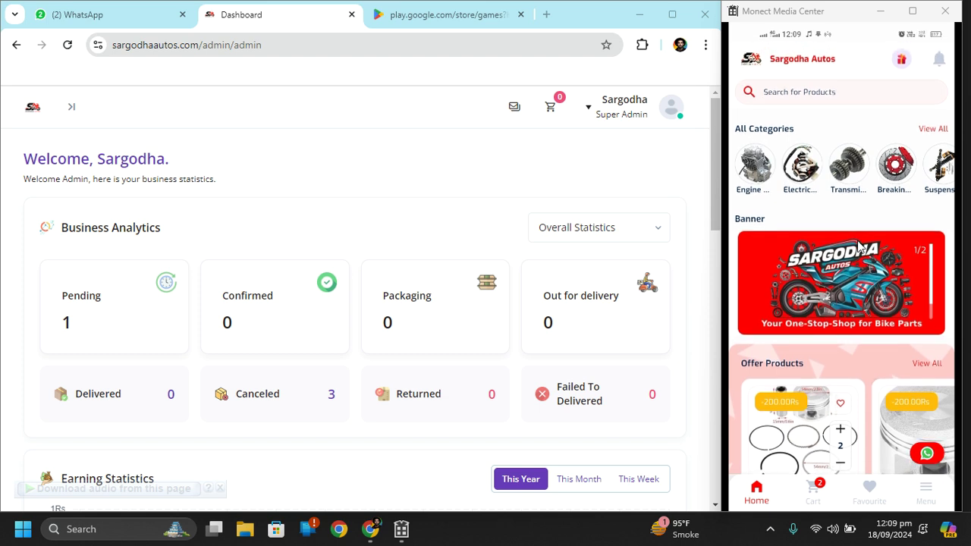
Open the Engine Parts category from the red home-screen banner
{"action": "scroll", "coordinate": [860, 247], "scroll_direction": "down", "scroll_amount": 1}
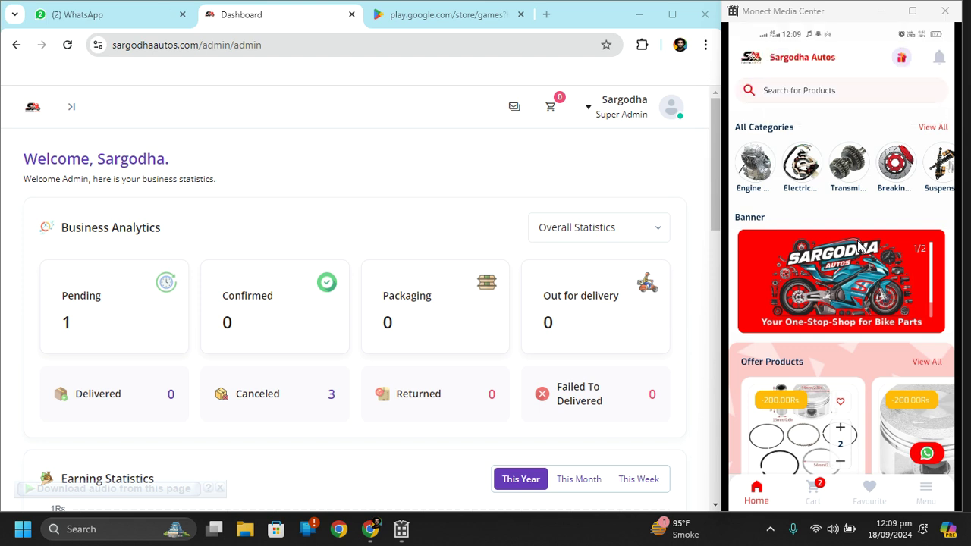
{"action": "left_click", "coordinate": [859, 248]}
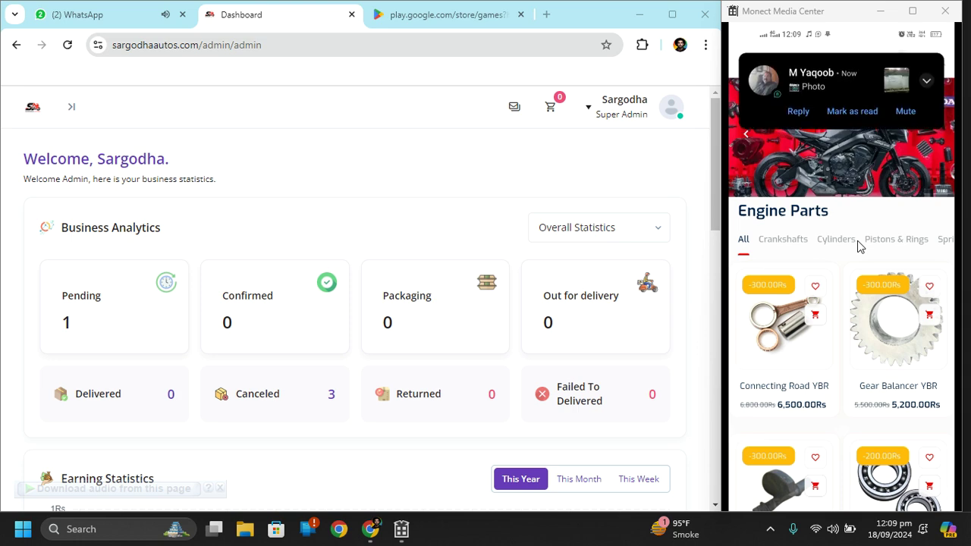
Scroll through the Engine Parts listing to find Connecting Road YBR
{"action": "scroll", "coordinate": [859, 246], "scroll_direction": "down", "scroll_amount": 3}
{"action": "scroll", "coordinate": [859, 246], "scroll_direction": "down", "scroll_amount": 5}
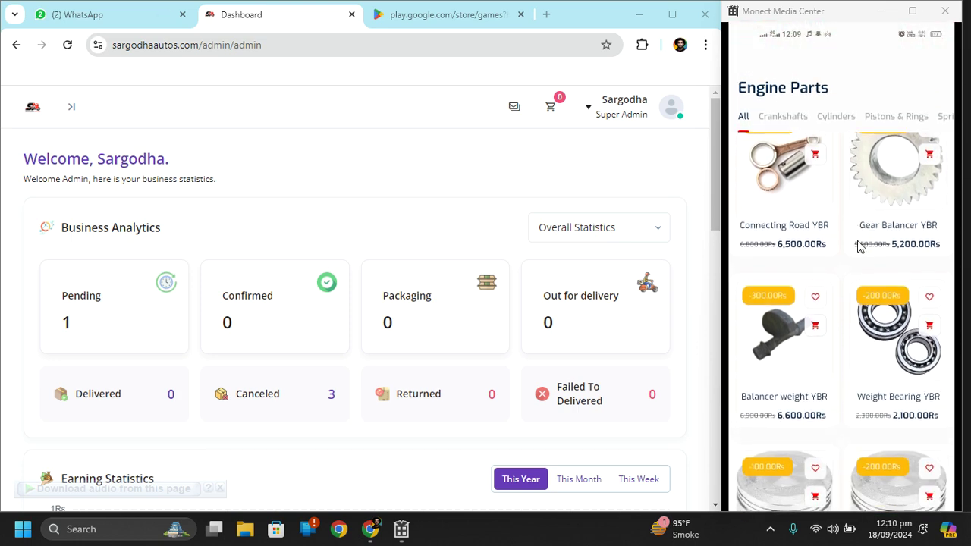
{"action": "scroll", "coordinate": [859, 247], "scroll_direction": "up", "scroll_amount": 5}
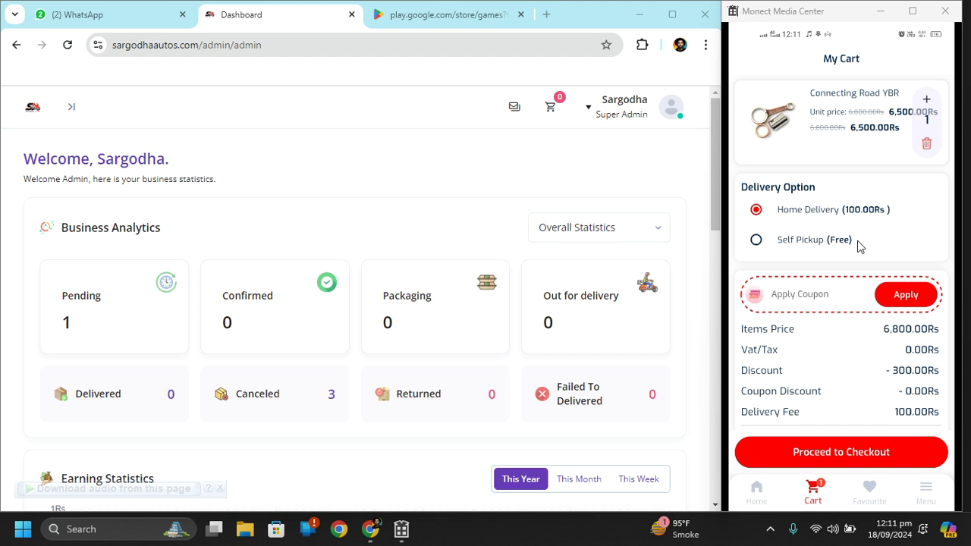
Review the cart totals for Connecting Road YBR with Home Delivery at 100.00Rs
{"action": "scroll", "coordinate": [859, 245], "scroll_direction": "down", "scroll_amount": 1}
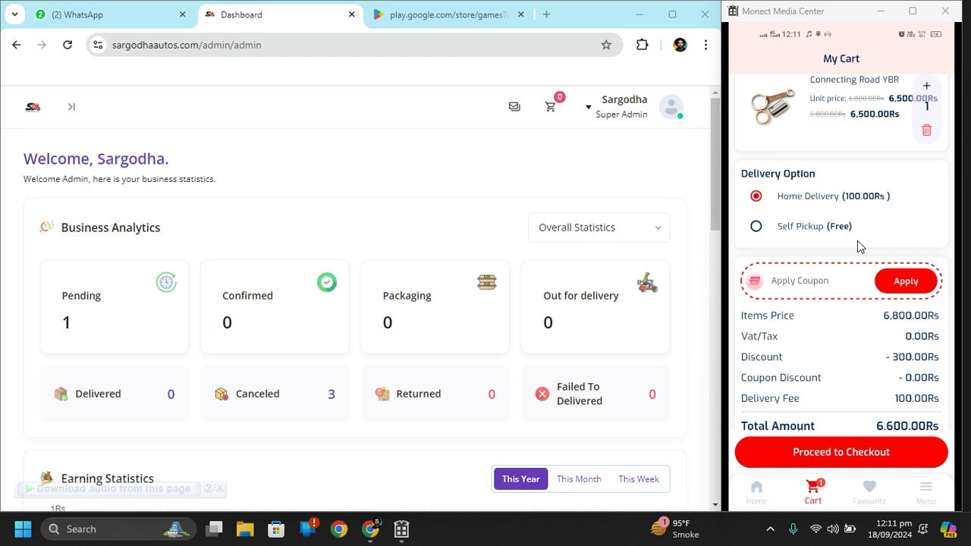
{"action": "scroll", "coordinate": [859, 246], "scroll_direction": "up", "scroll_amount": 1}
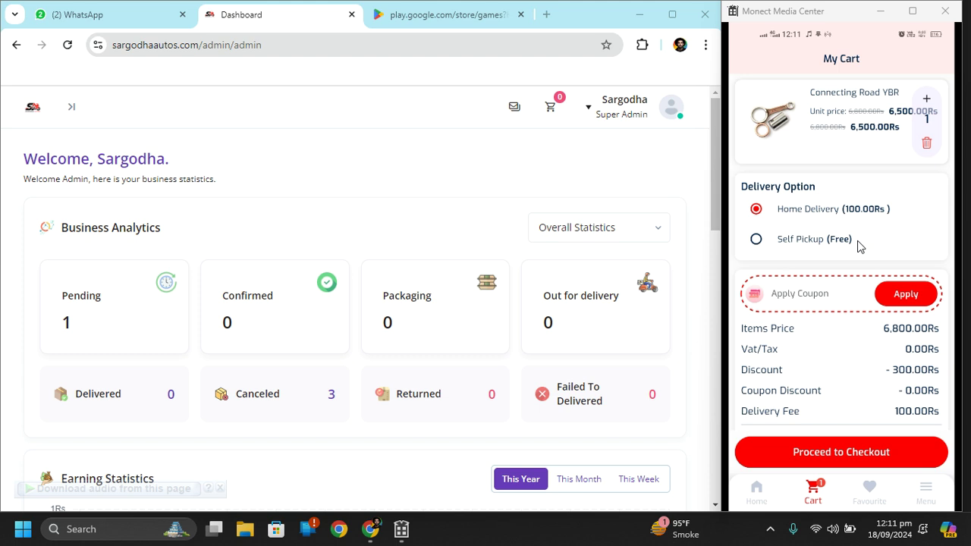
{"action": "scroll", "coordinate": [859, 246], "scroll_direction": "down", "scroll_amount": 1}
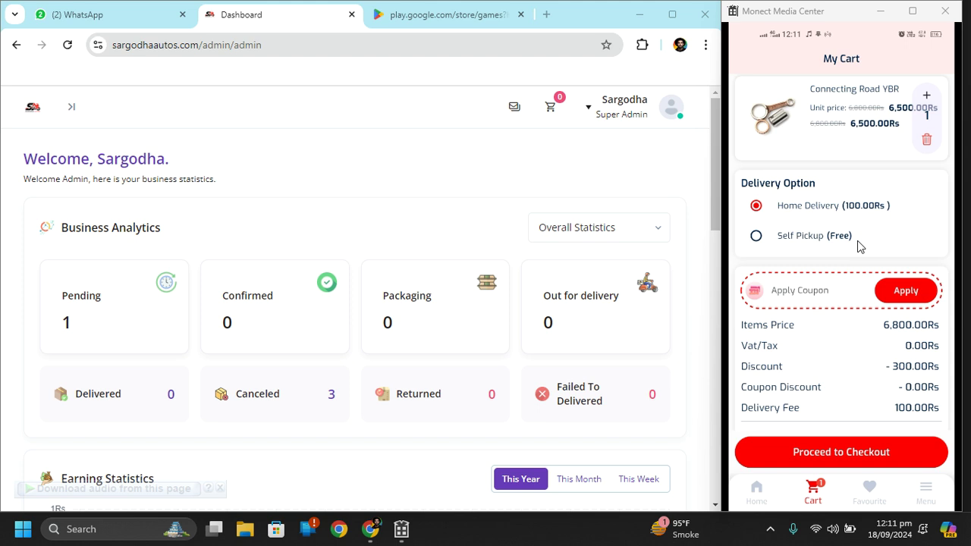
{"action": "scroll", "coordinate": [859, 247], "scroll_direction": "down", "scroll_amount": 1}
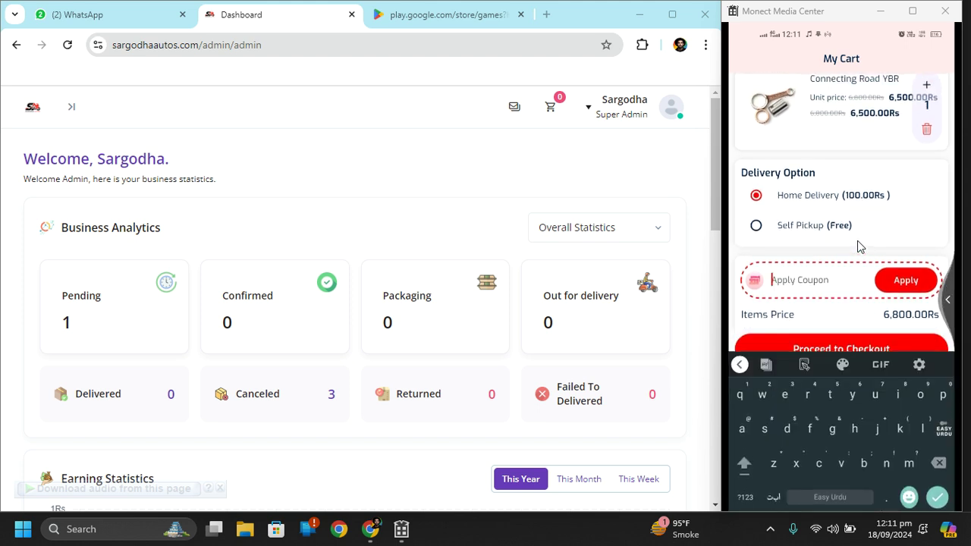
{"action": "scroll", "coordinate": [859, 246], "scroll_direction": "down", "scroll_amount": 1}
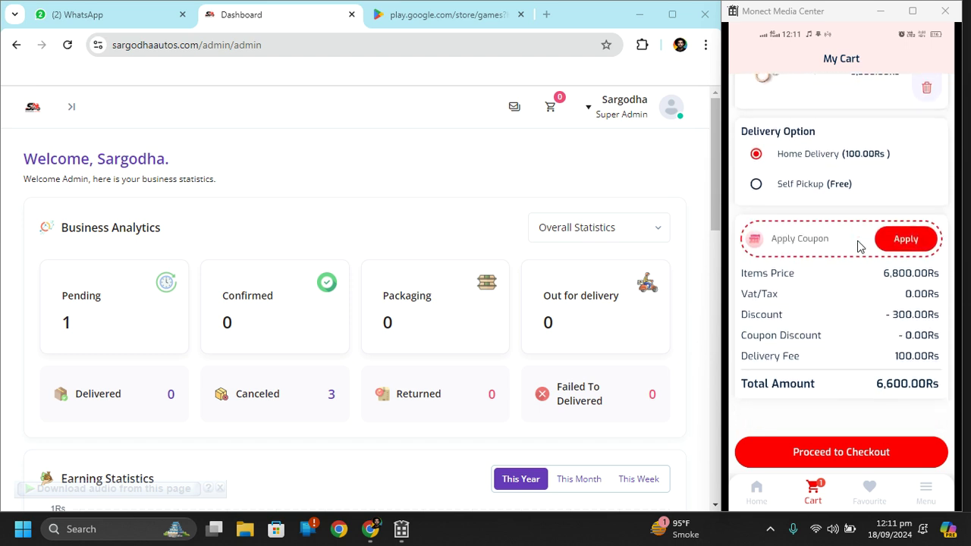
Expand the admin panel's navigation sidebar in the browser and scroll through it
{"action": "left_click", "coordinate": [62, 111]}
{"action": "scroll", "coordinate": [86, 282], "scroll_direction": "down", "scroll_amount": 3}
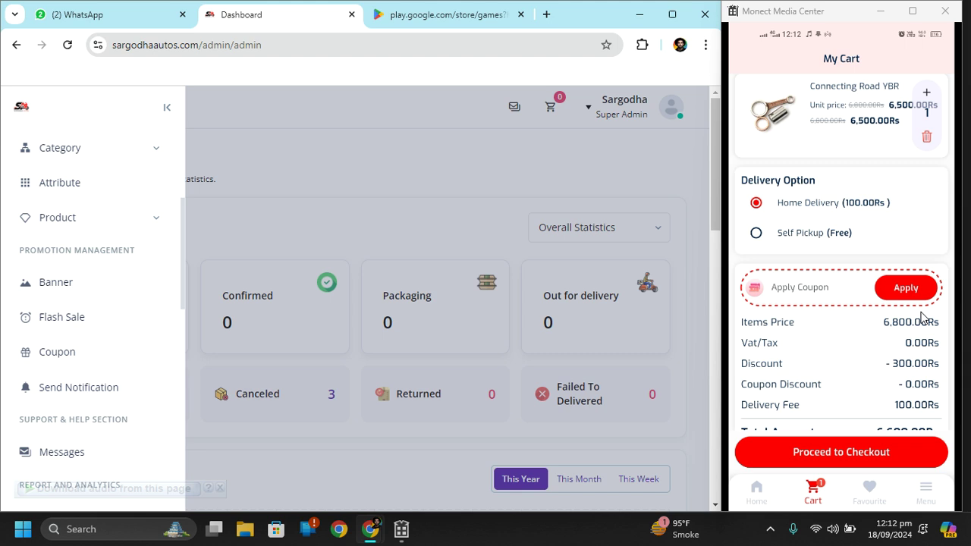
{"action": "scroll", "coordinate": [921, 317], "scroll_direction": "down", "scroll_amount": 2}
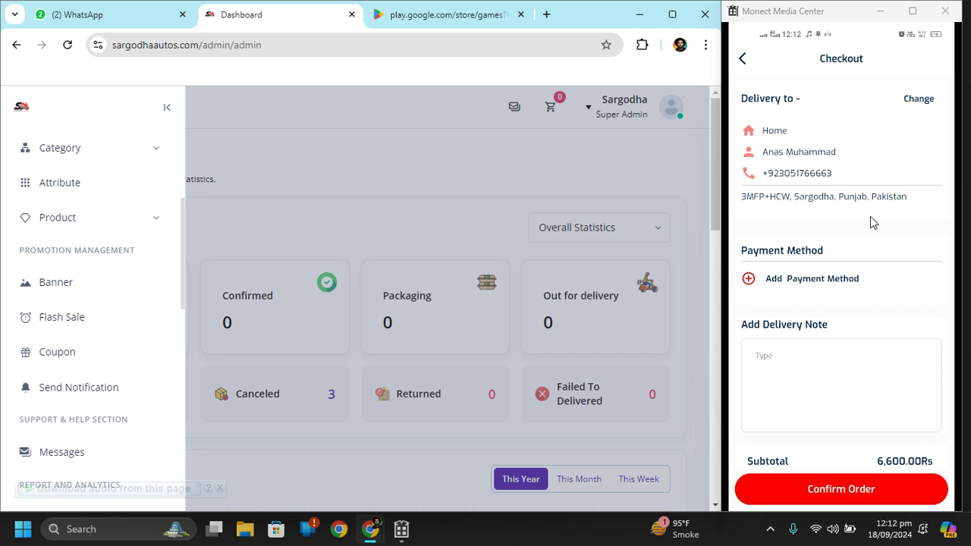
Select the saved Home delivery address for the order
{"action": "left_click", "coordinate": [869, 216]}
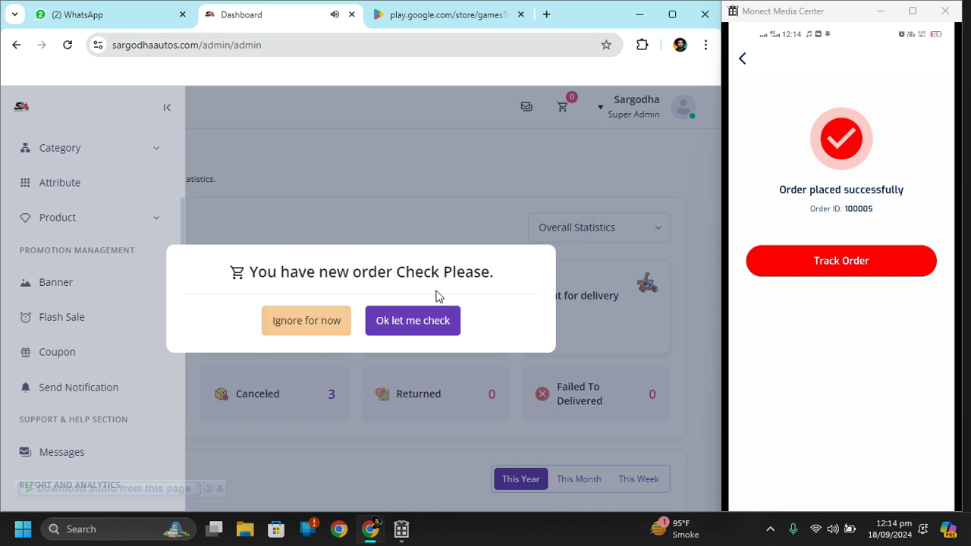
Open newest order #100005 from the alert and change its status from Pending to Confirmed
{"action": "left_click", "coordinate": [404, 328]}
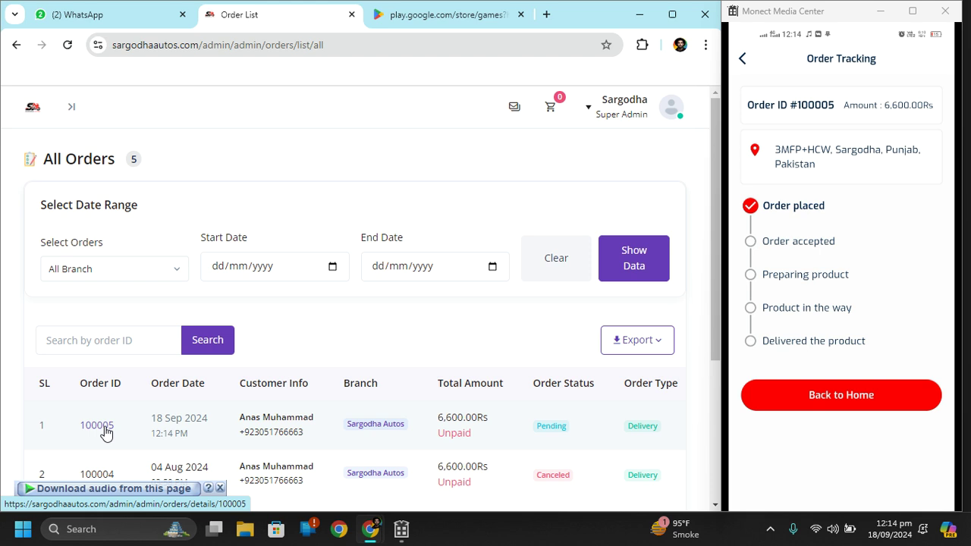
{"action": "left_click", "coordinate": [97, 429]}
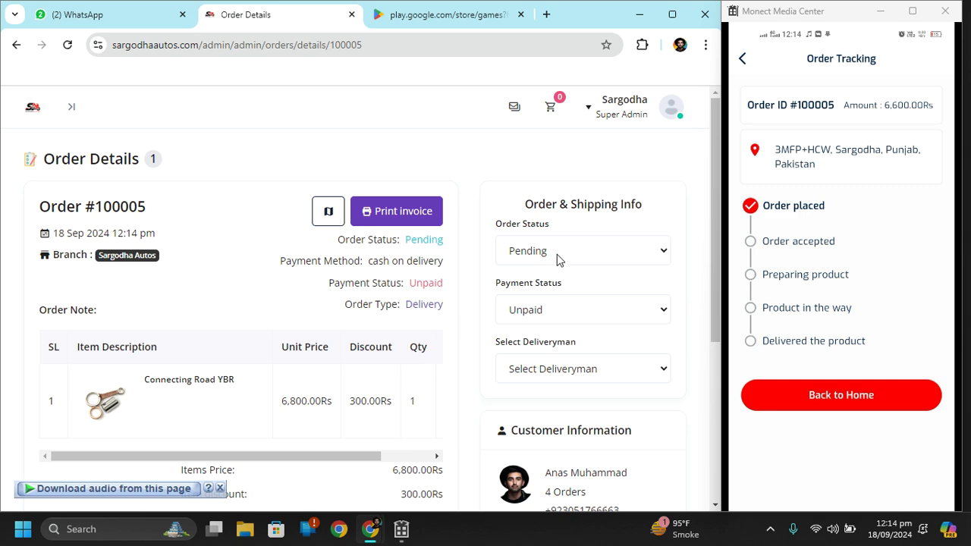
{"action": "left_click", "coordinate": [557, 254]}
{"action": "left_click", "coordinate": [558, 295]}
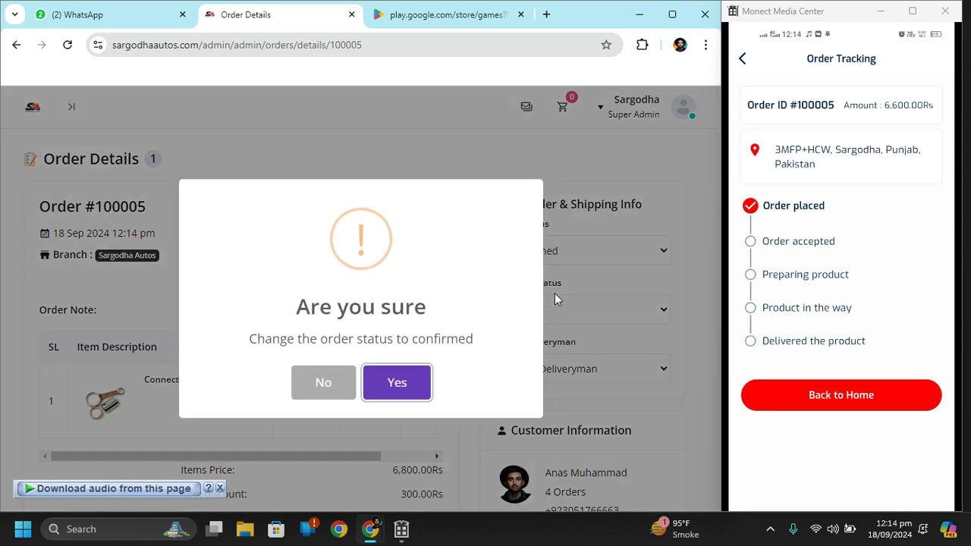
{"action": "left_click", "coordinate": [383, 386]}
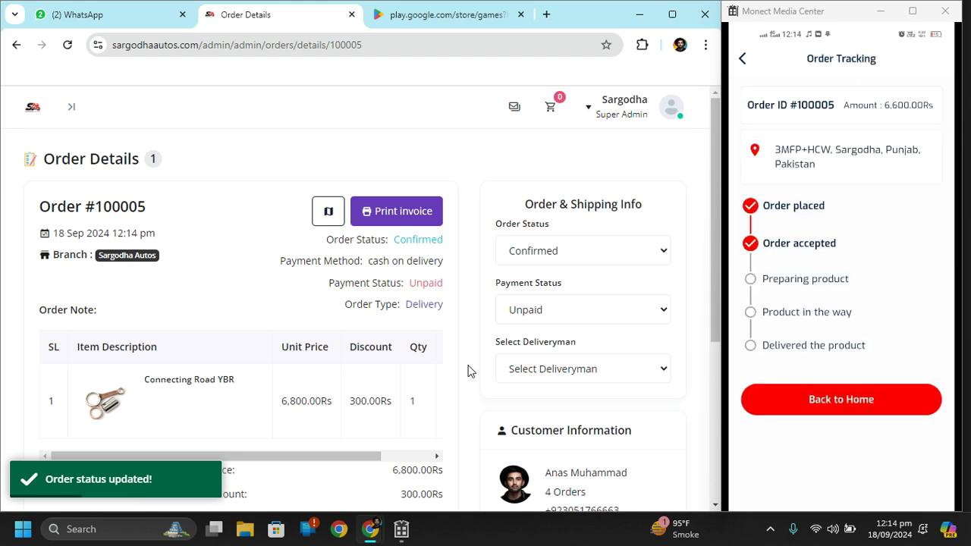
Check the order status list, leaving order #100005 Confirmed
{"action": "left_click", "coordinate": [590, 255]}
{"action": "left_click", "coordinate": [590, 256]}
{"action": "left_click", "coordinate": [590, 258]}
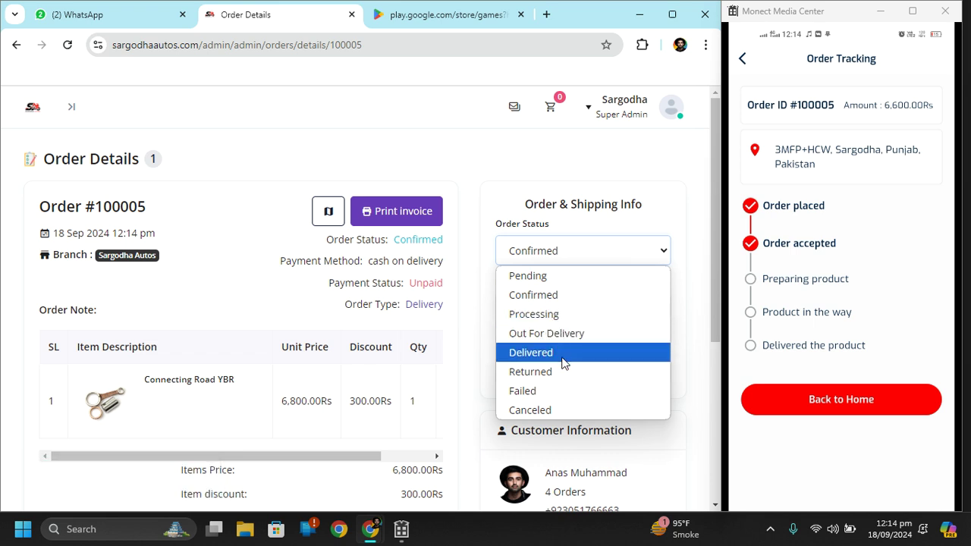
{"action": "left_click", "coordinate": [579, 183]}
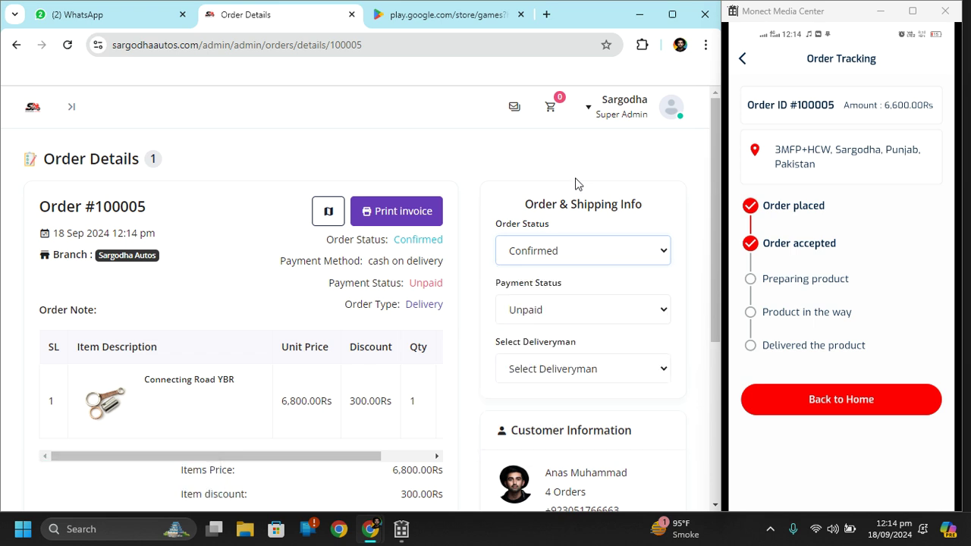
Review payment status, deliveryman and delivery location options, leaving payment Unpaid and no deliveryman
{"action": "left_click", "coordinate": [582, 309]}
{"action": "left_click", "coordinate": [581, 309]}
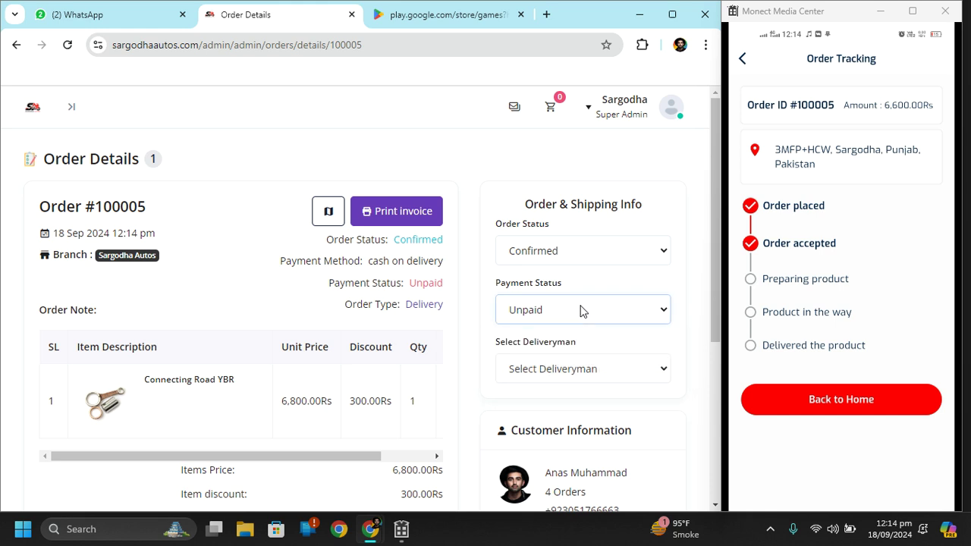
{"action": "left_click", "coordinate": [591, 377]}
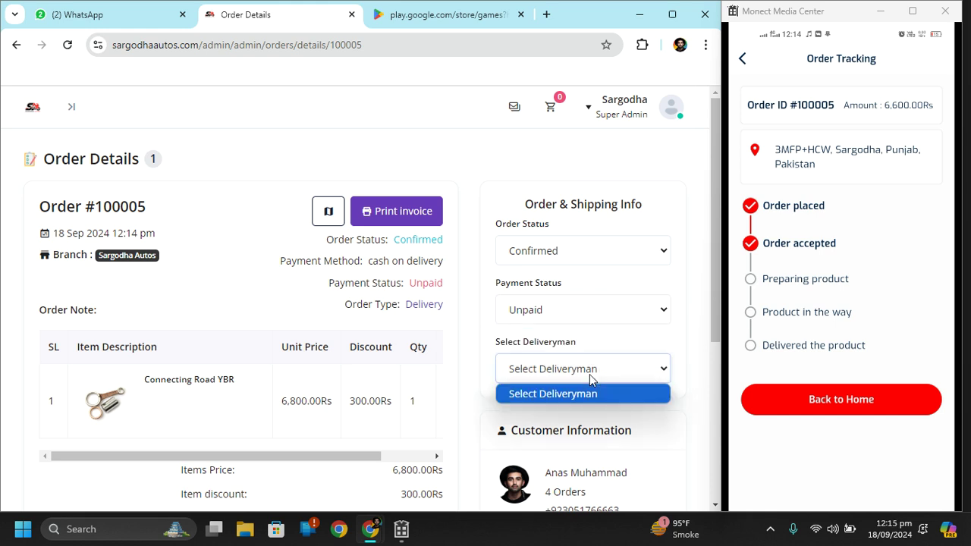
{"action": "left_click", "coordinate": [590, 377]}
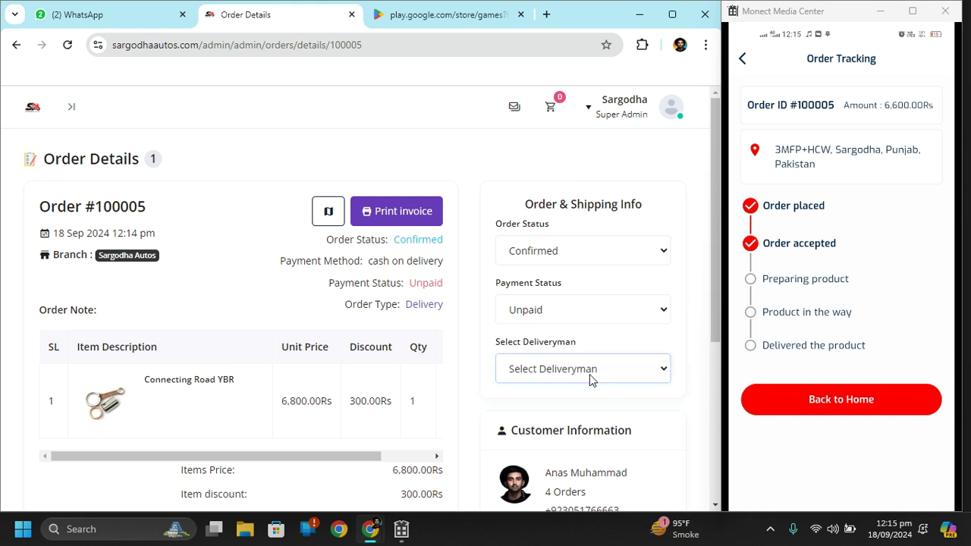
{"action": "left_click", "coordinate": [574, 371]}
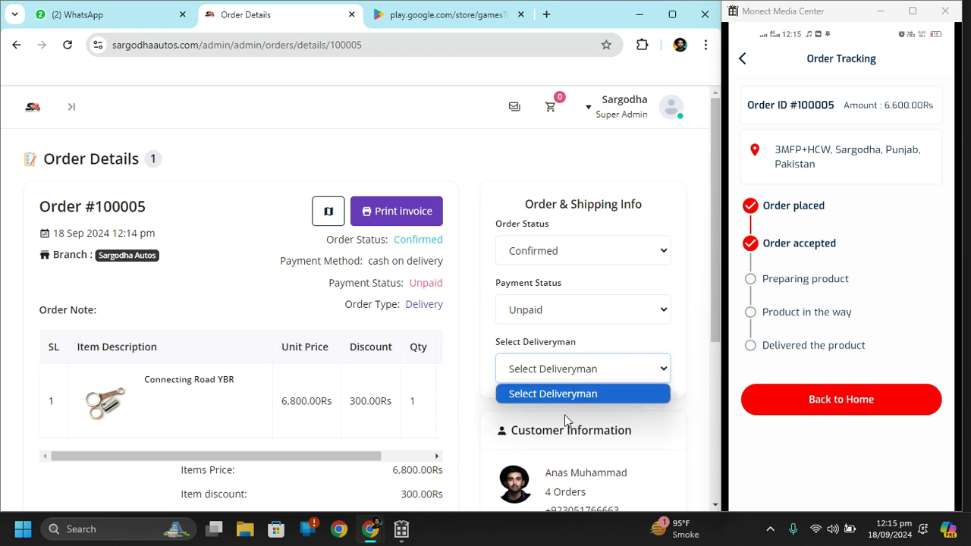
{"action": "left_click", "coordinate": [554, 367]}
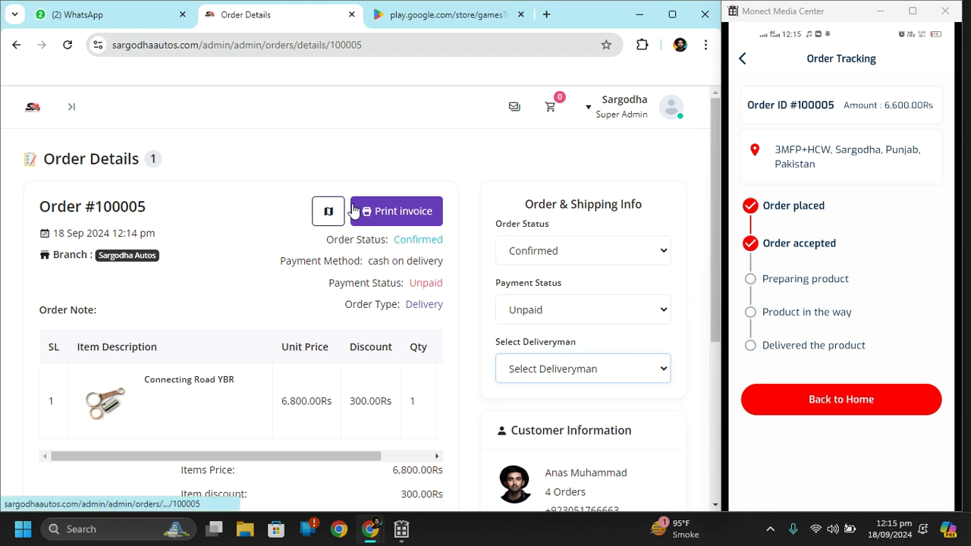
{"action": "left_click", "coordinate": [328, 210]}
Generate the invoice for order #100005, cancel the print preview, and scroll through the invoice
{"action": "left_click", "coordinate": [379, 217]}
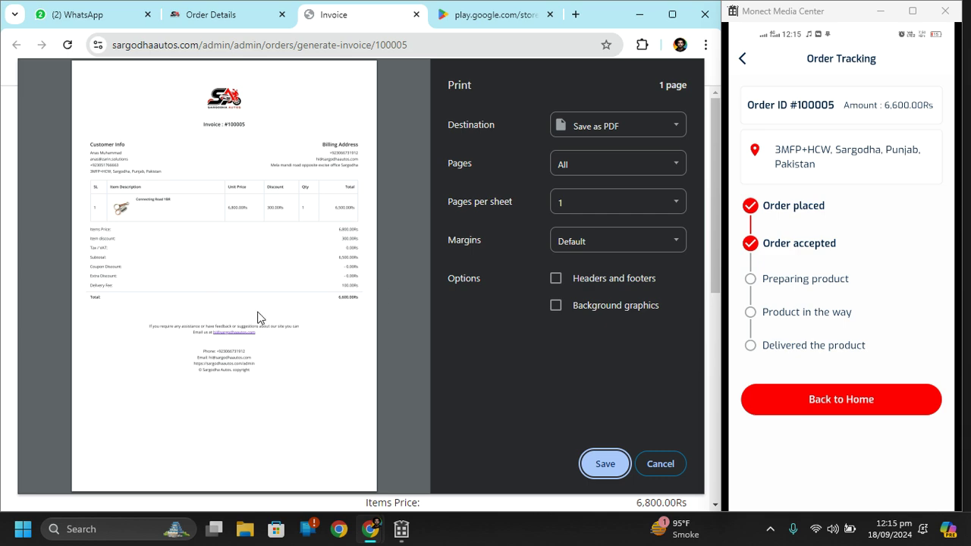
{"action": "left_click", "coordinate": [665, 464]}
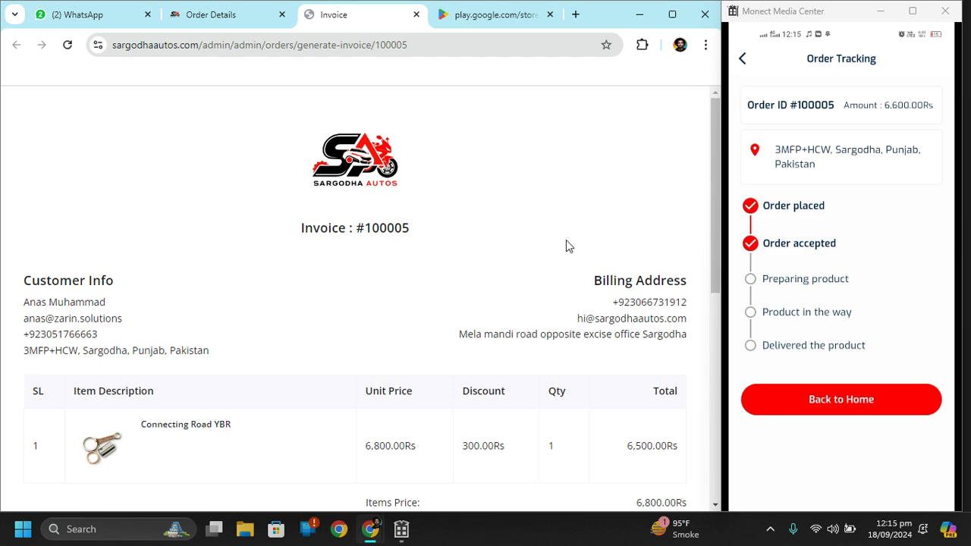
{"action": "scroll", "coordinate": [568, 245], "scroll_direction": "down", "scroll_amount": 6}
{"action": "scroll", "coordinate": [493, 332], "scroll_direction": "up", "scroll_amount": 6}
Close the invoice tab and scroll order #100005's details down to the totals and back
{"action": "left_click", "coordinate": [415, 15]}
{"action": "scroll", "coordinate": [369, 392], "scroll_direction": "down", "scroll_amount": 4}
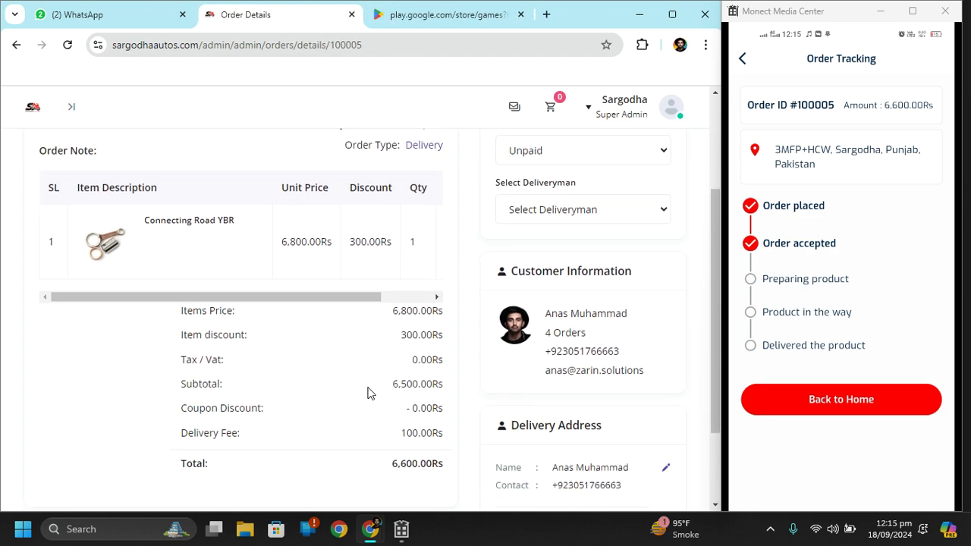
{"action": "scroll", "coordinate": [369, 392], "scroll_direction": "up", "scroll_amount": 4}
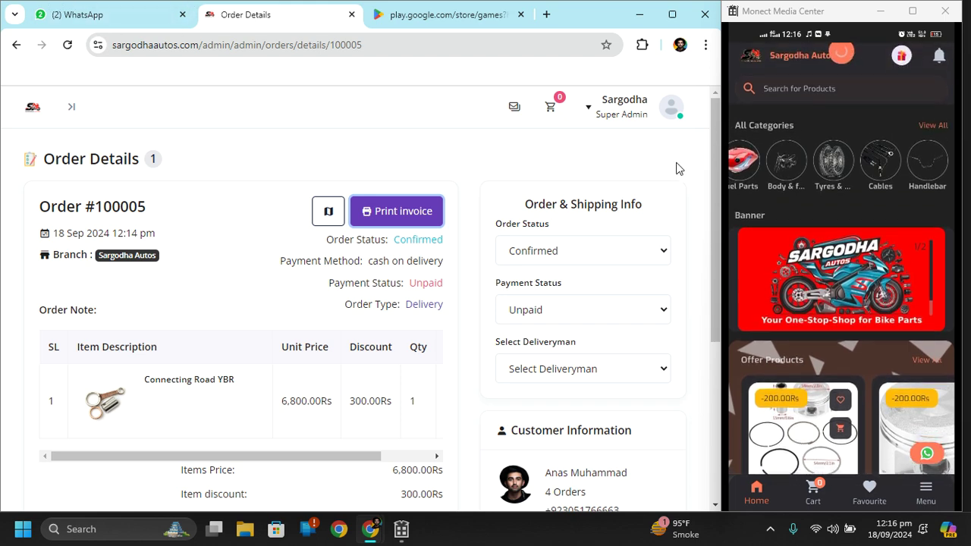
Search Google Play for 'sargodha'
{"action": "left_click", "coordinate": [446, 18]}
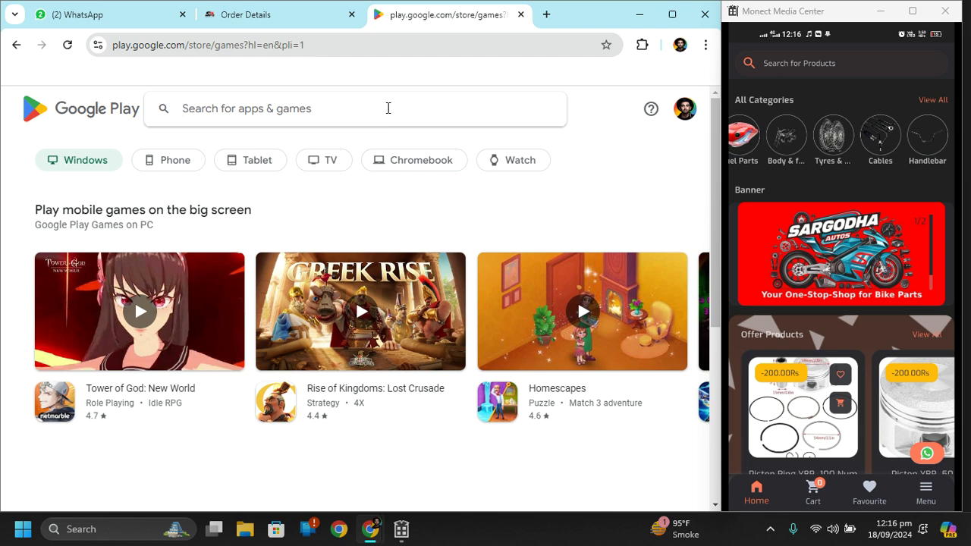
{"action": "type", "text": "sar"}
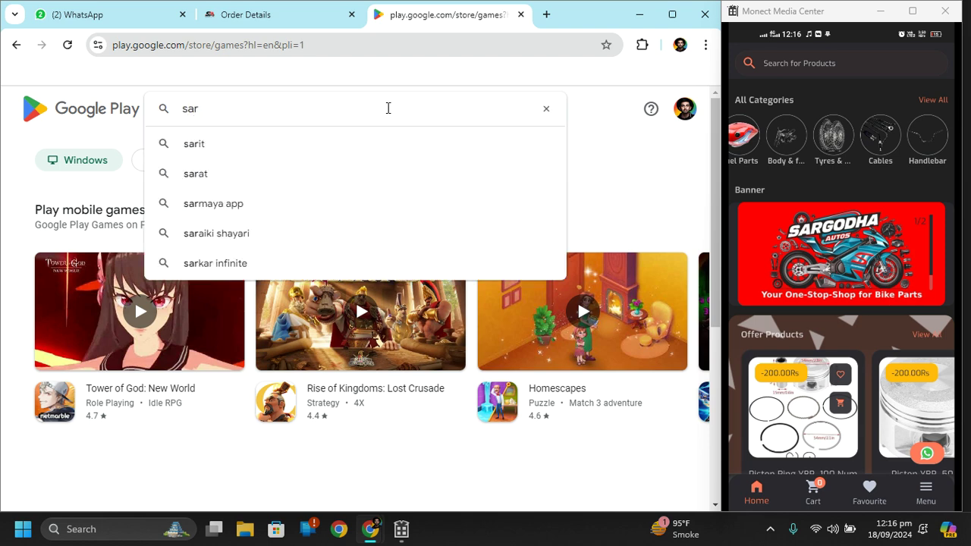
{"action": "type", "text": "gos"}
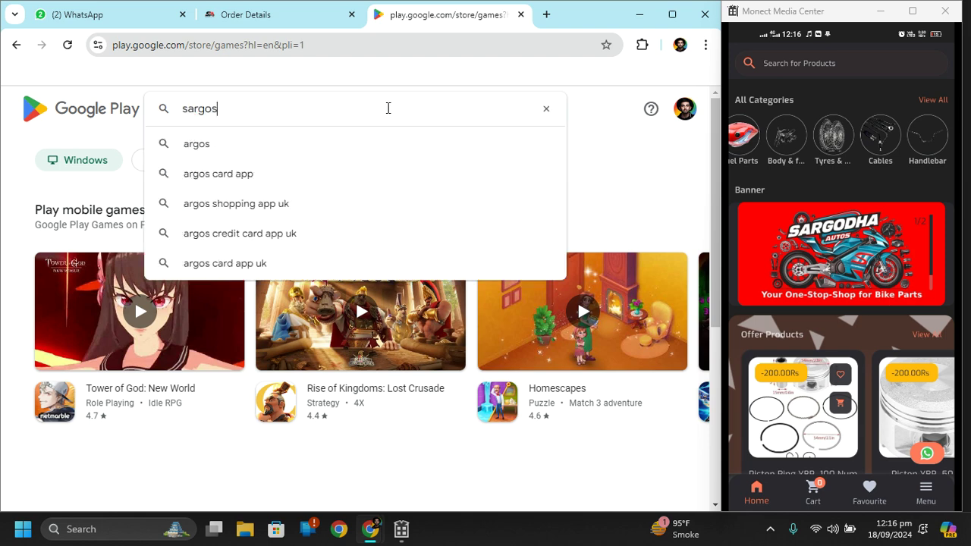
{"action": "key", "text": "BackSpace"}
{"action": "type", "text": "dha"}
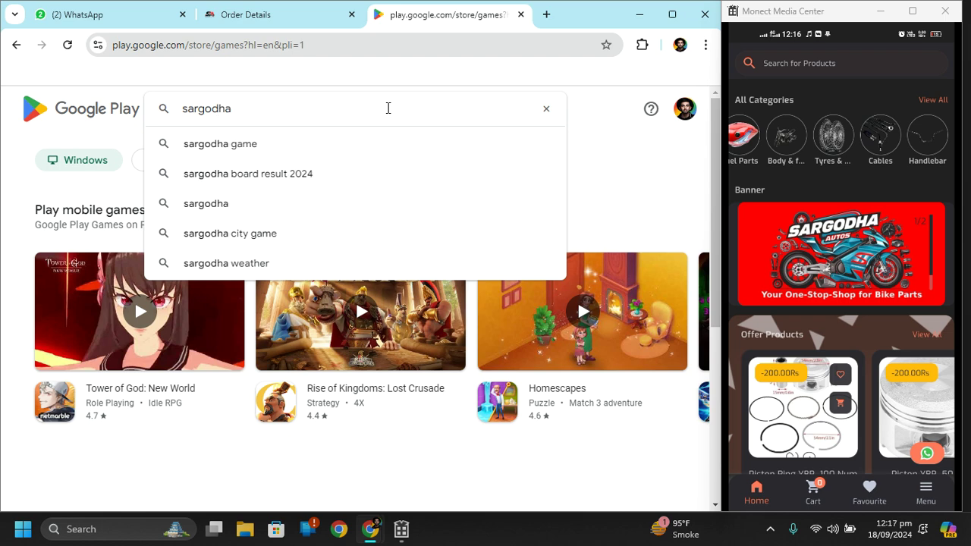
{"action": "key", "text": "Return"}
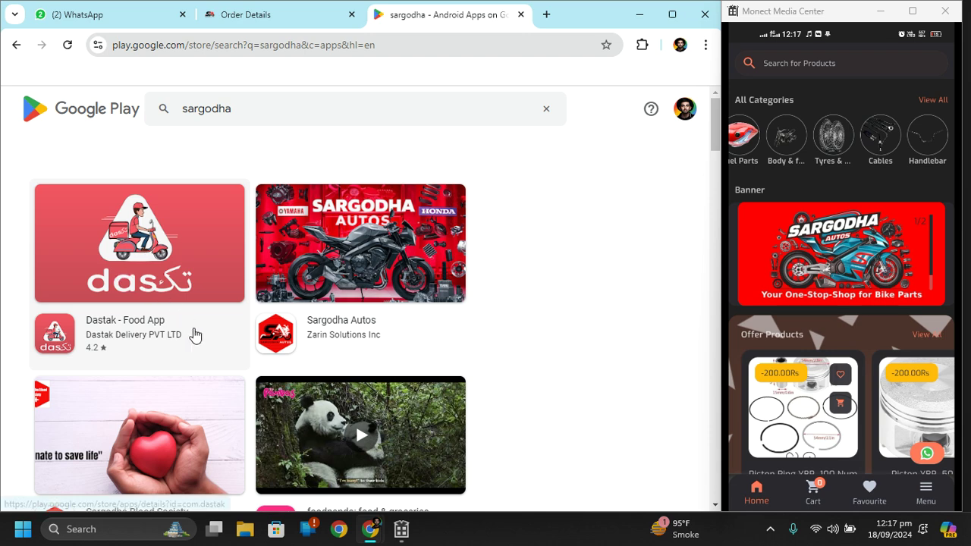
View the Sargodha Autos app listing, then return to the 'sargodha' search results
{"action": "left_click", "coordinate": [360, 321]}
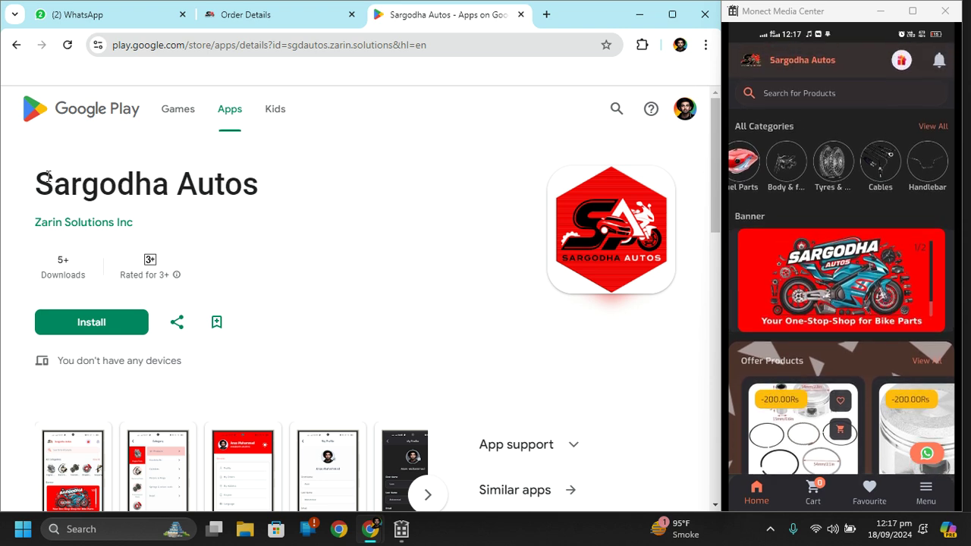
{"action": "scroll", "coordinate": [315, 193], "scroll_direction": "down", "scroll_amount": 3}
{"action": "scroll", "coordinate": [313, 193], "scroll_direction": "up", "scroll_amount": 3}
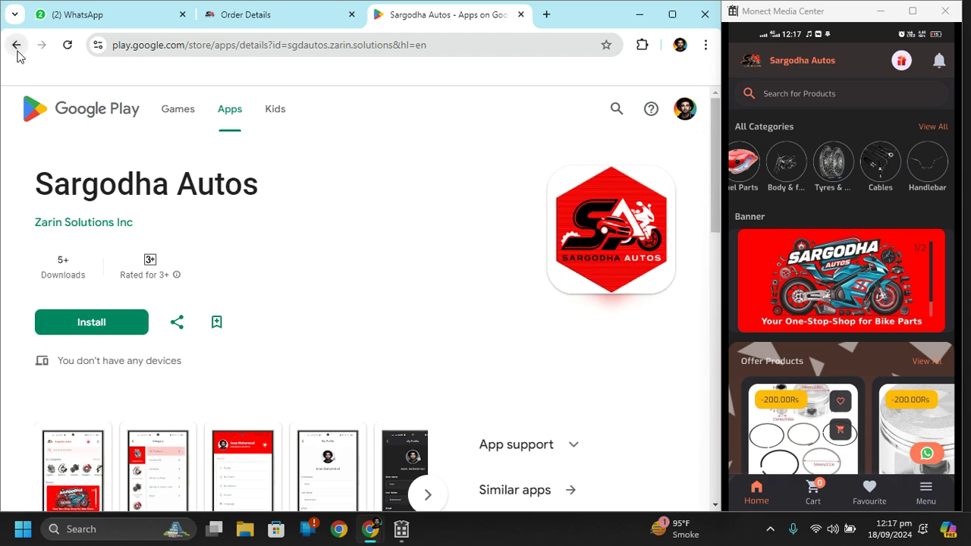
{"action": "left_click", "coordinate": [16, 44]}
{"action": "scroll", "coordinate": [319, 212], "scroll_direction": "down", "scroll_amount": 4}
{"action": "scroll", "coordinate": [337, 220], "scroll_direction": "up", "scroll_amount": 3}
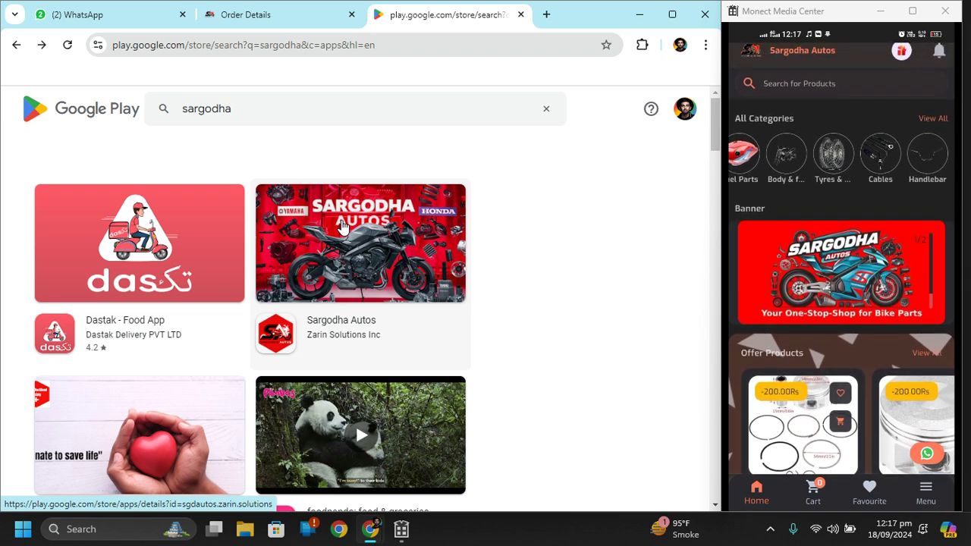
Load sargodhaautos.com/admin, then trim the address to sargodhaautos.com to open the storefront home page
{"action": "left_click", "coordinate": [372, 45]}
{"action": "type", "text": "s"}
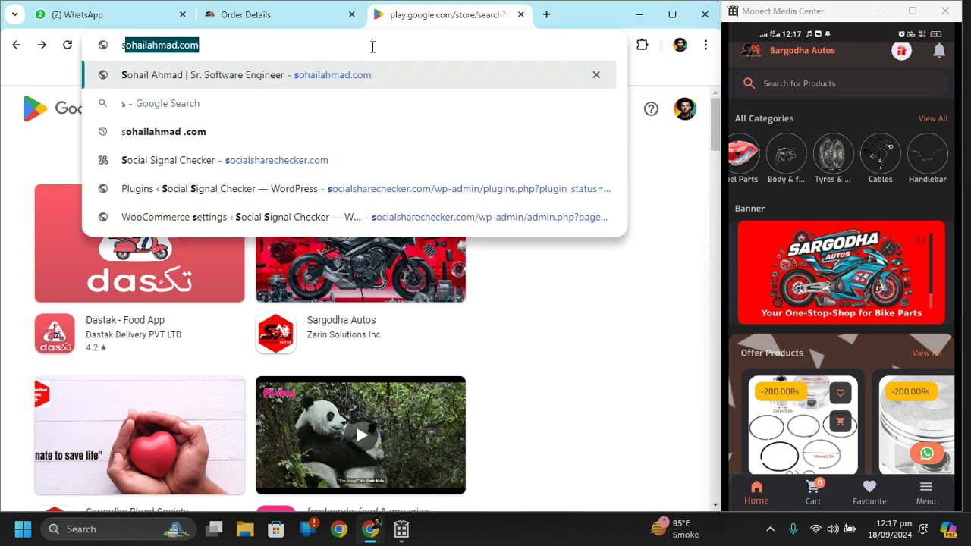
{"action": "type", "text": "ar"}
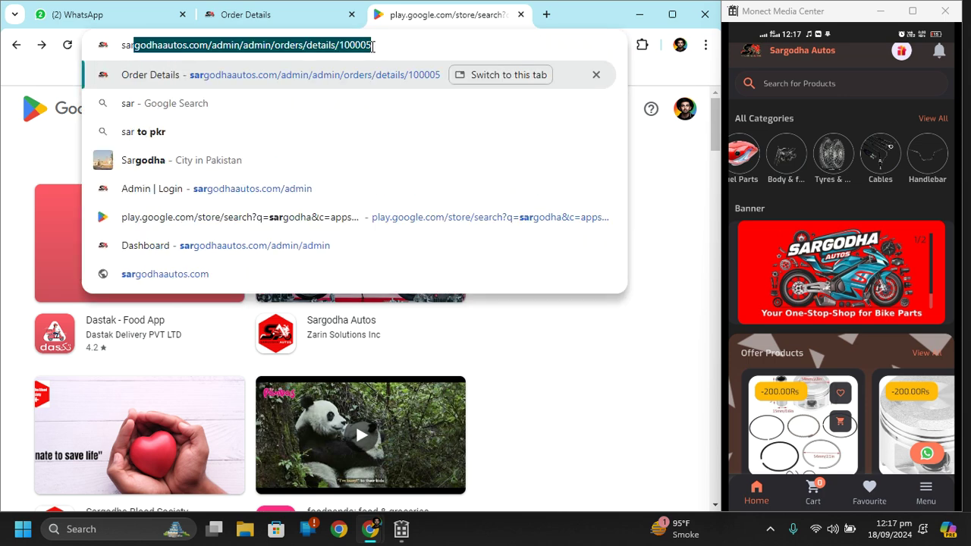
{"action": "key", "text": "End"}
{"action": "key", "text": "BackSpace"}
{"action": "key", "text": "BackSpace"}
{"action": "key", "text": "BackSpace"}
{"action": "key", "text": "BackSpace"}
{"action": "key", "text": "BackSpace"}
{"action": "key", "text": "BackSpace"}
{"action": "key", "text": "BackSpace"}
{"action": "key", "text": "BackSpace"}
{"action": "key", "text": "BackSpace"}
{"action": "key", "text": "BackSpace"}
{"action": "key", "text": "BackSpace"}
{"action": "key", "text": "BackSpace"}
{"action": "key", "text": "BackSpace"}
{"action": "key", "text": "BackSpace"}
{"action": "key", "text": "BackSpace"}
{"action": "key", "text": "BackSpace"}
{"action": "key", "text": "BackSpace"}
{"action": "key", "text": "BackSpace"}
{"action": "key", "text": "BackSpace"}
{"action": "key", "text": "BackSpace"}
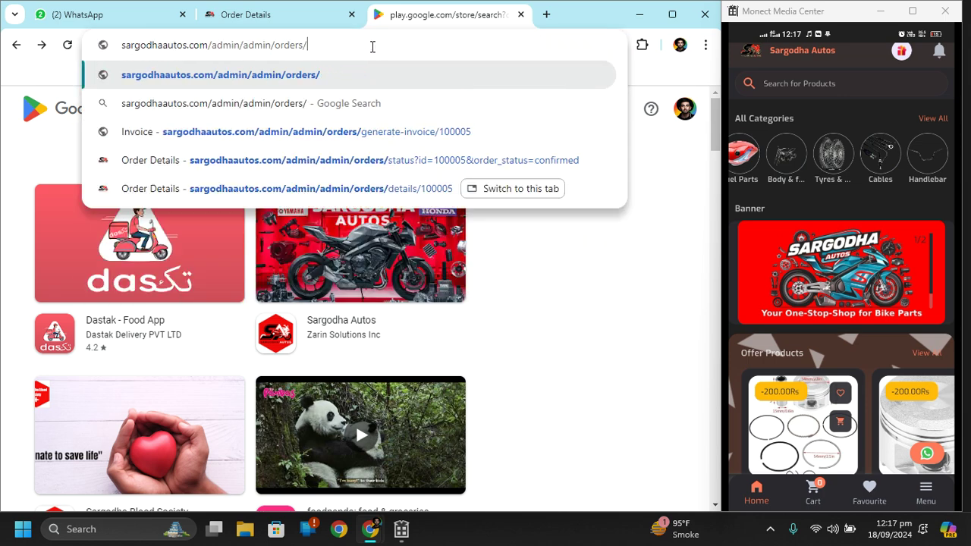
{"action": "key", "text": "BackSpace"}
{"action": "key", "text": "BackSpace"}
{"action": "key", "text": "BackSpace"}
{"action": "key", "text": "BackSpace"}
{"action": "key", "text": "BackSpace"}
{"action": "key", "text": "BackSpace"}
{"action": "key", "text": "BackSpace"}
{"action": "key", "text": "BackSpace"}
{"action": "key", "text": "BackSpace"}
{"action": "key", "text": "BackSpace"}
{"action": "type", "text": "m"}
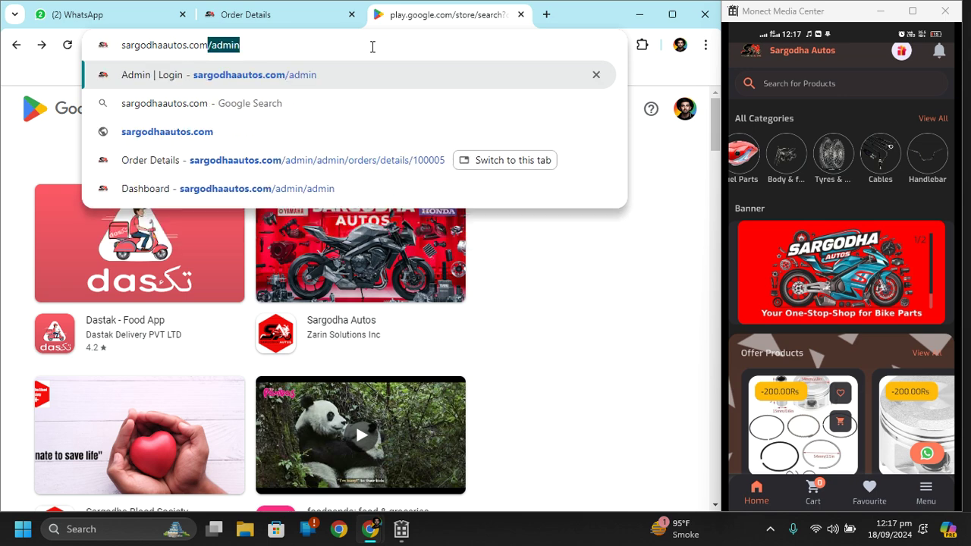
{"action": "key", "text": "Return"}
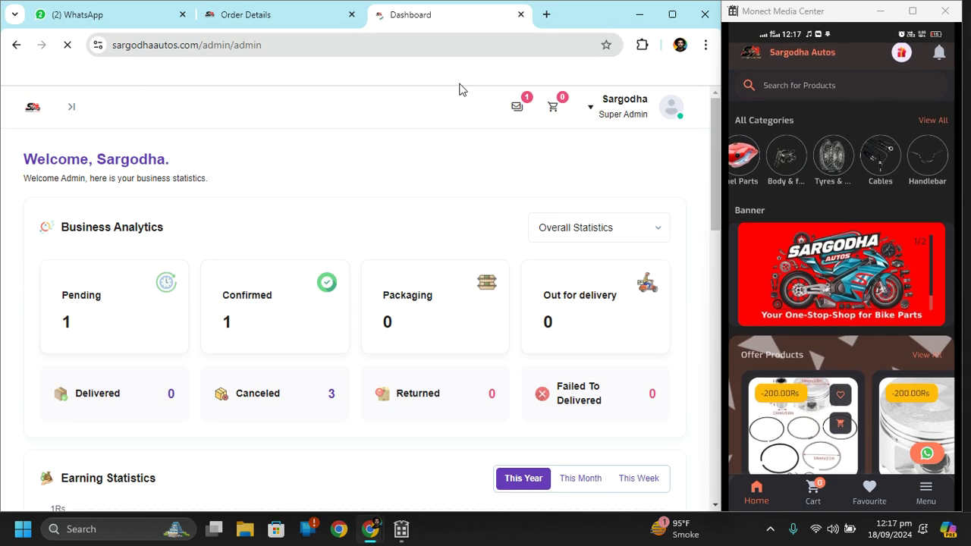
{"action": "left_click_drag", "start_coordinate": [202, 45], "coordinate": [359, 50]}
{"action": "key", "text": "Return"}
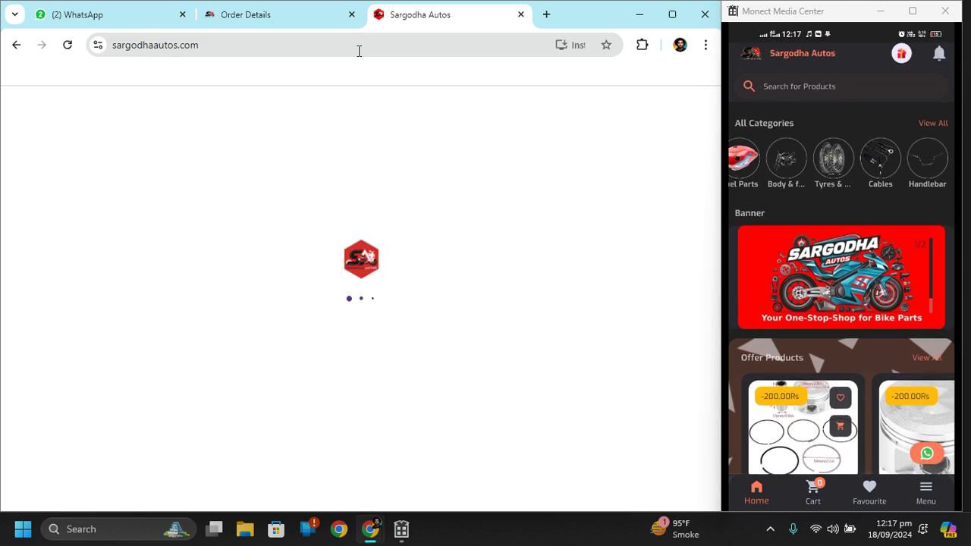
Maximize Chrome, close the Monect phone mirror window, and accept the site's cookies
{"action": "mouse_move", "coordinate": [681, 17]}
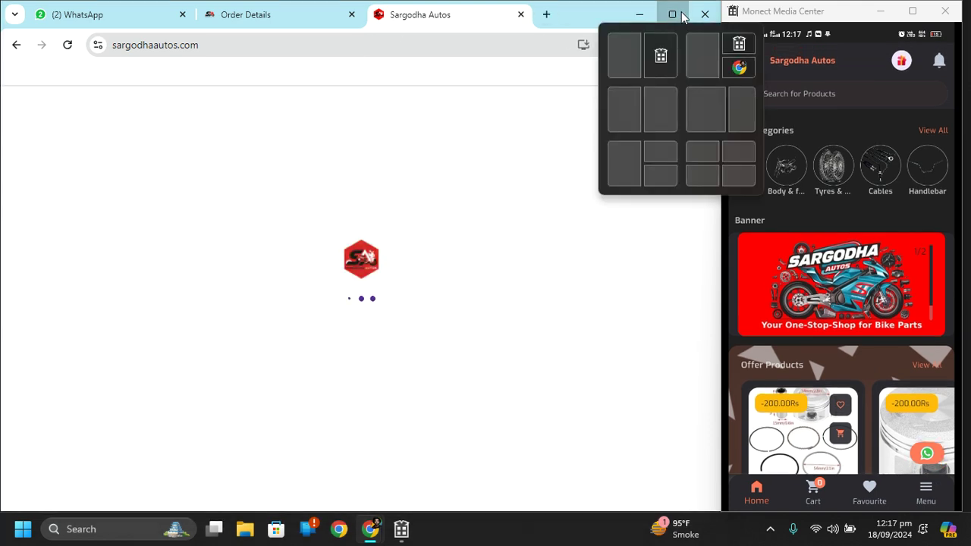
{"action": "left_click", "coordinate": [682, 16]}
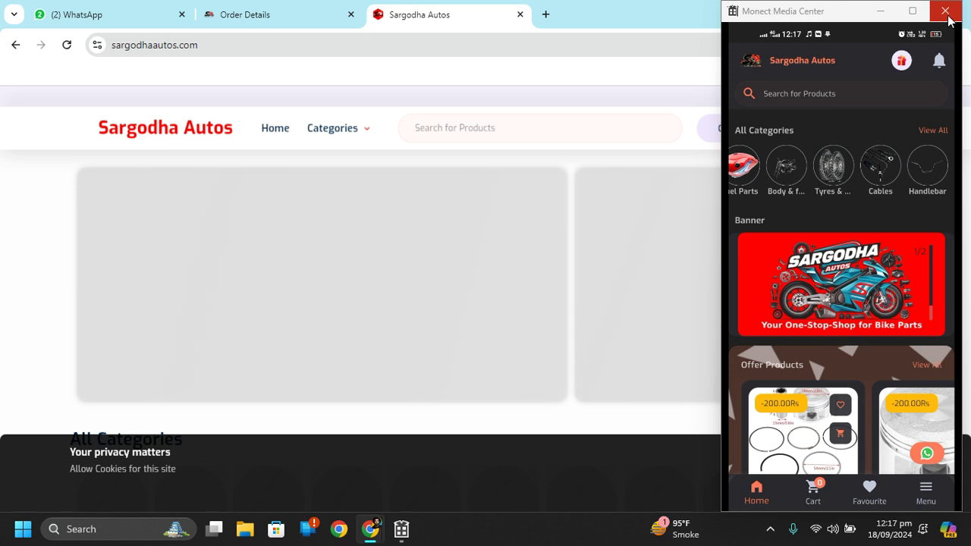
{"action": "left_click", "coordinate": [945, 10]}
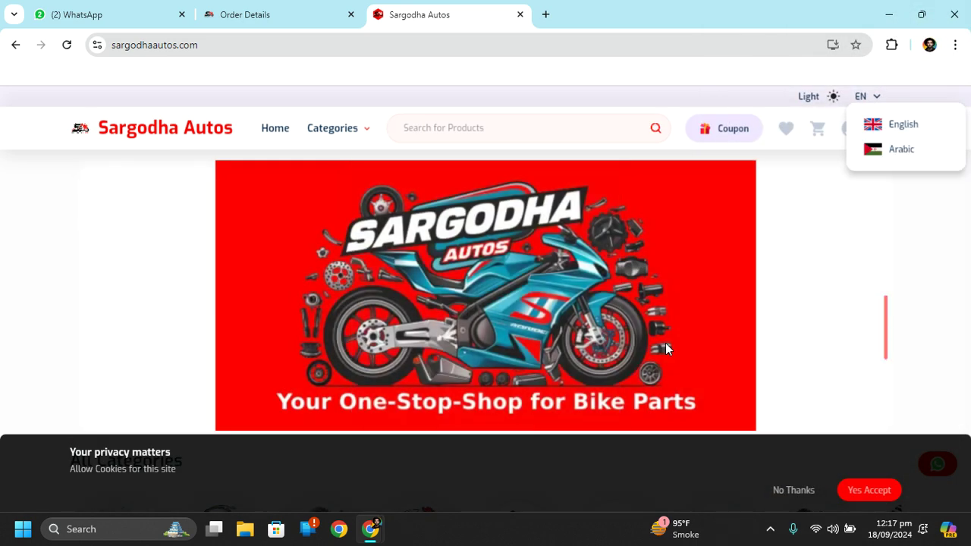
{"action": "left_click", "coordinate": [862, 494]}
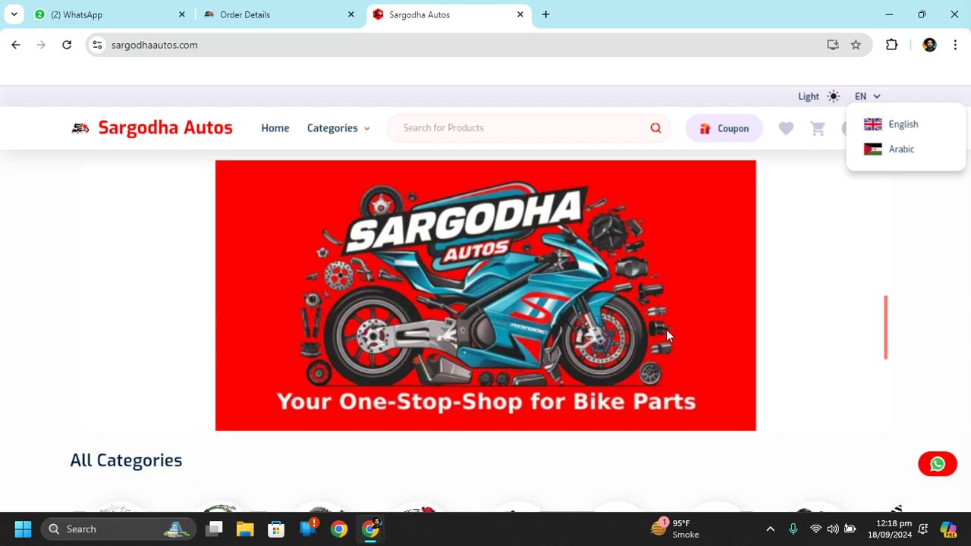
Scroll the homepage's All Categories and Offer Products, like Piston YBR 50 Num at 3,600.00Rs
{"action": "scroll", "coordinate": [710, 243], "scroll_direction": "down", "scroll_amount": 5}
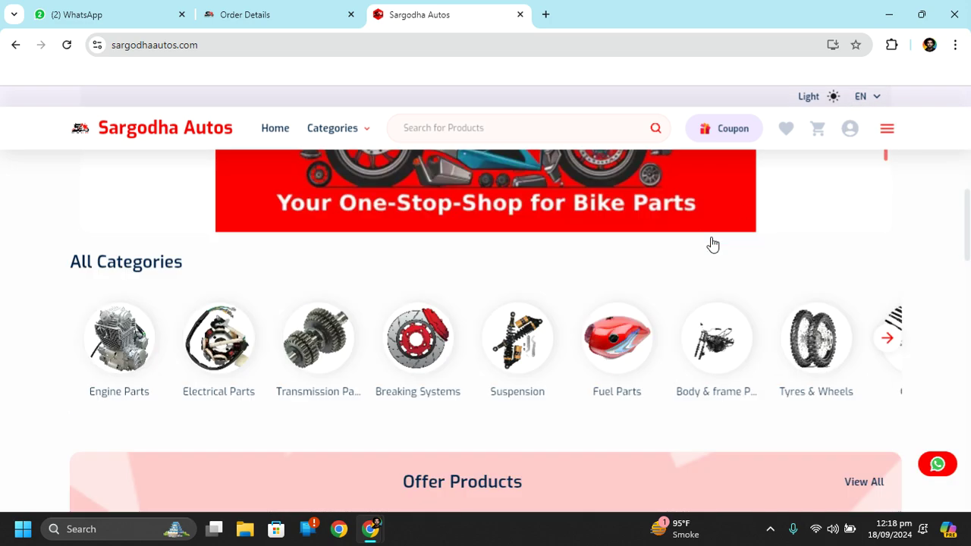
{"action": "scroll", "coordinate": [710, 242], "scroll_direction": "down", "scroll_amount": 10}
{"action": "scroll", "coordinate": [711, 242], "scroll_direction": "up", "scroll_amount": 6}
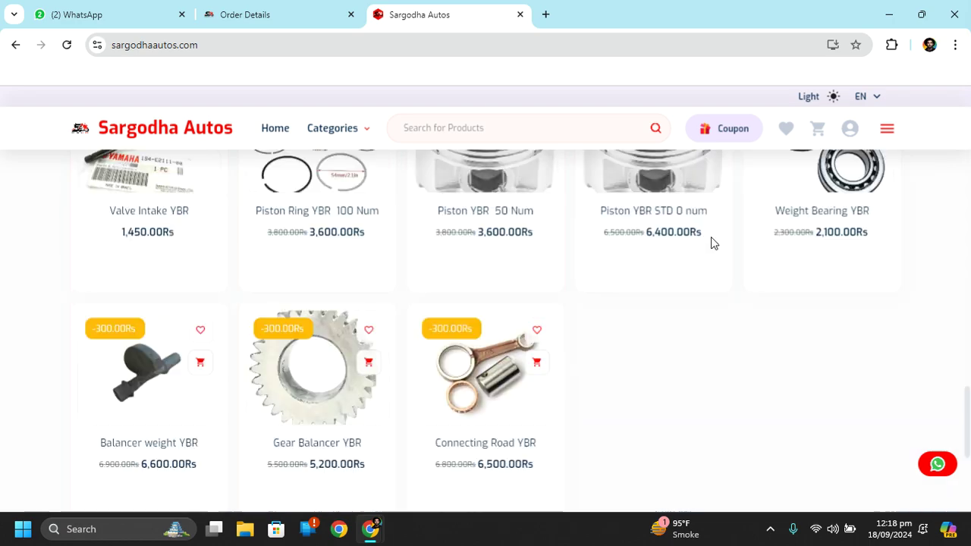
{"action": "scroll", "coordinate": [711, 243], "scroll_direction": "up", "scroll_amount": 6}
{"action": "scroll", "coordinate": [613, 321], "scroll_direction": "up", "scroll_amount": 1}
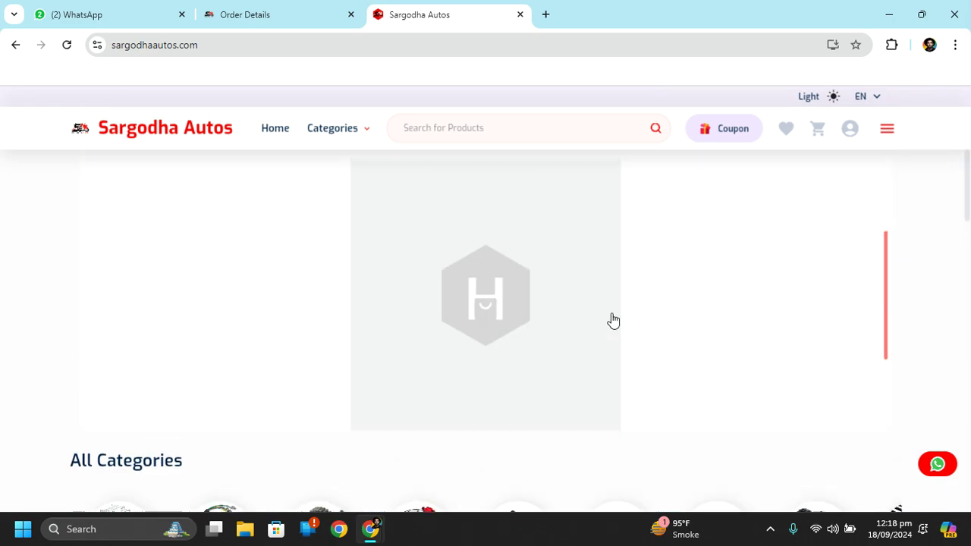
{"action": "scroll", "coordinate": [613, 319], "scroll_direction": "down", "scroll_amount": 3}
{"action": "scroll", "coordinate": [612, 320], "scroll_direction": "down", "scroll_amount": 10}
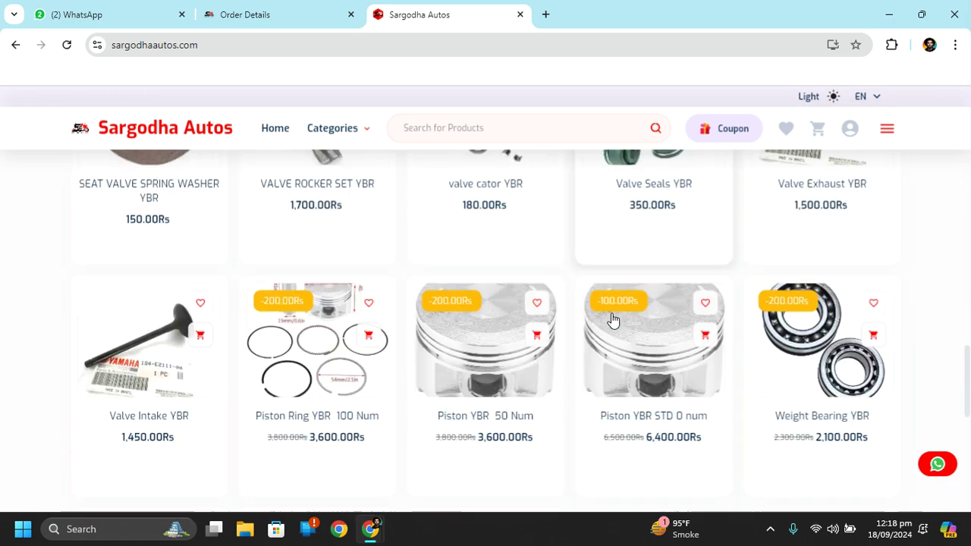
{"action": "scroll", "coordinate": [613, 319], "scroll_direction": "down", "scroll_amount": 4}
{"action": "scroll", "coordinate": [612, 319], "scroll_direction": "up", "scroll_amount": 5}
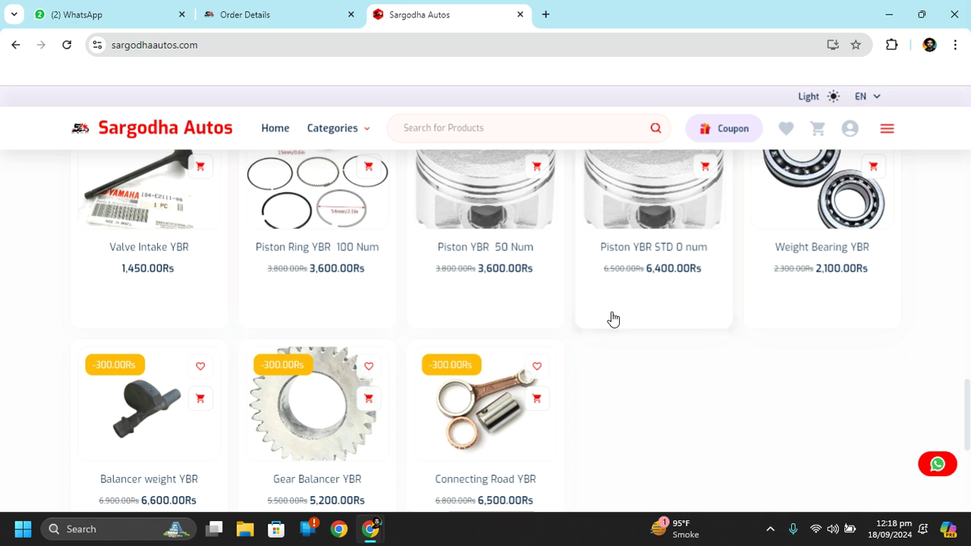
{"action": "scroll", "coordinate": [613, 320], "scroll_direction": "up", "scroll_amount": 8}
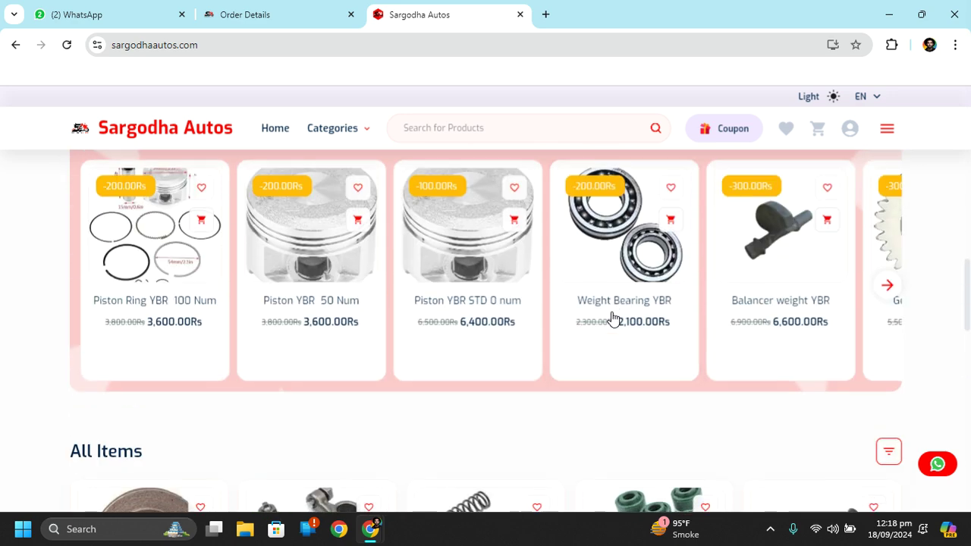
{"action": "right_click", "coordinate": [939, 228]}
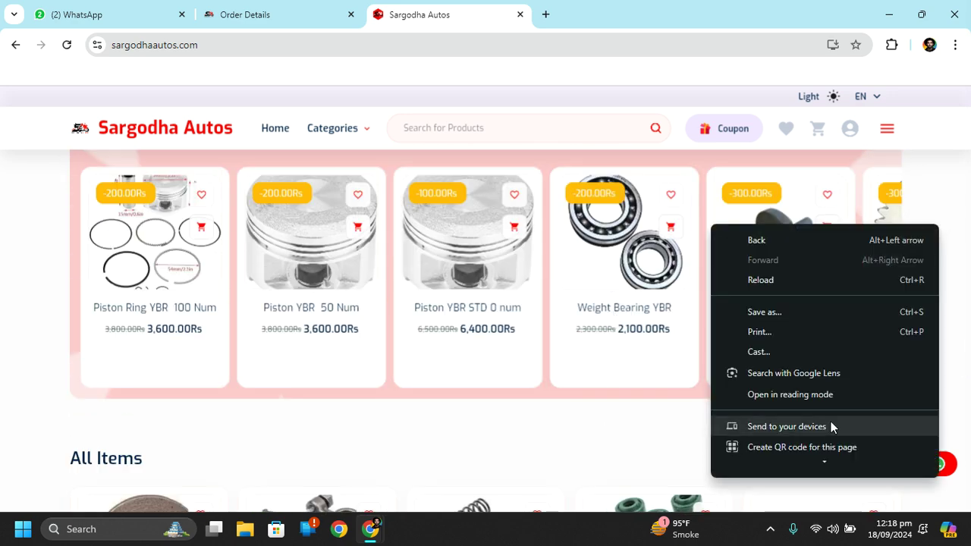
Inspect the storefront as an iPhone XR (414 × 896), reload it, then switch to Order Details
{"action": "left_click", "coordinate": [806, 459]}
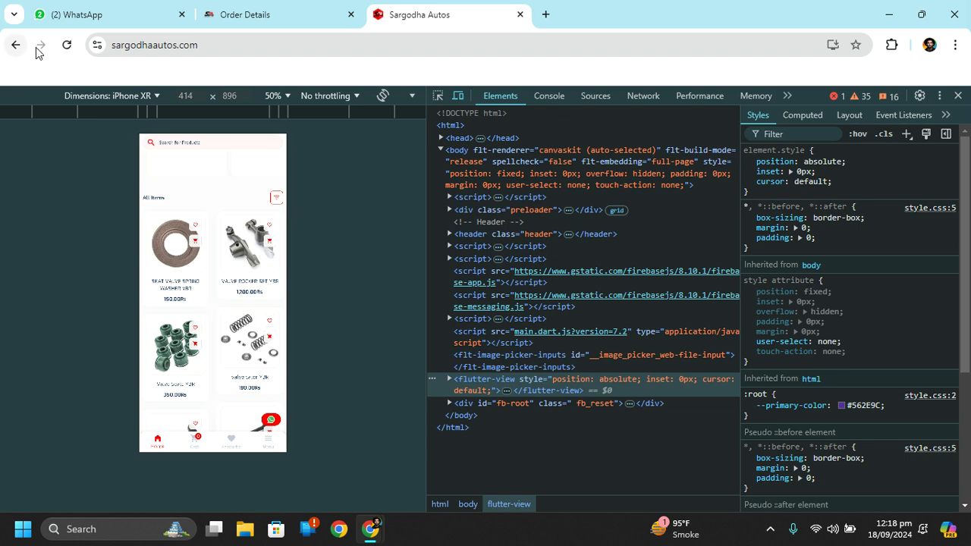
{"action": "left_click", "coordinate": [67, 47]}
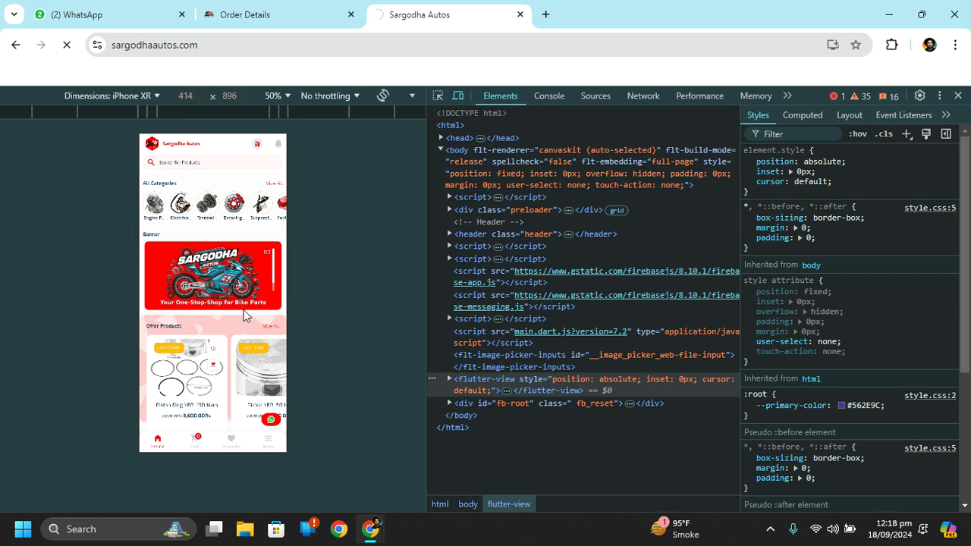
{"action": "scroll", "coordinate": [229, 271], "scroll_direction": "down", "scroll_amount": 3}
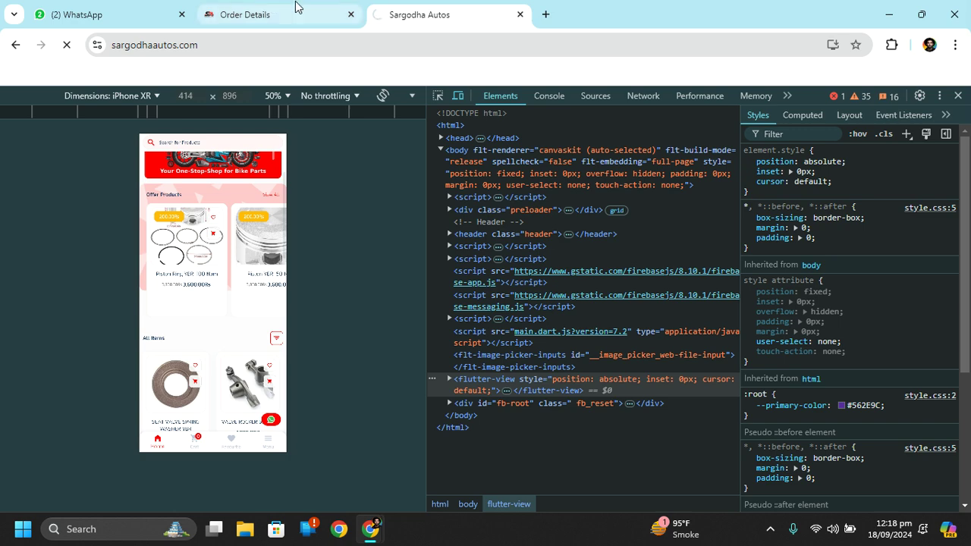
{"action": "left_click", "coordinate": [297, 8]}
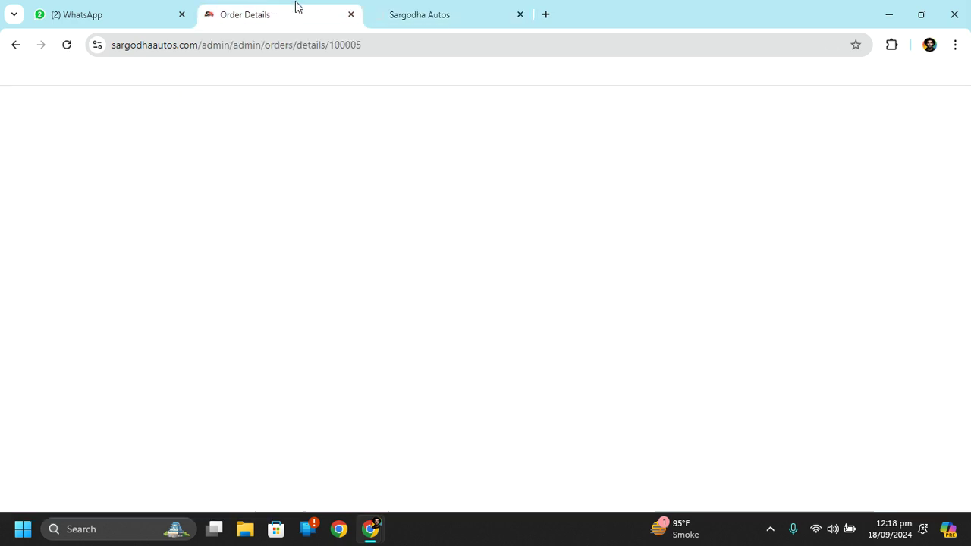
Close the storefront tab and open POS > Pos, listing items like valve cator YBR at 180.00Rs
{"action": "left_click", "coordinate": [521, 15]}
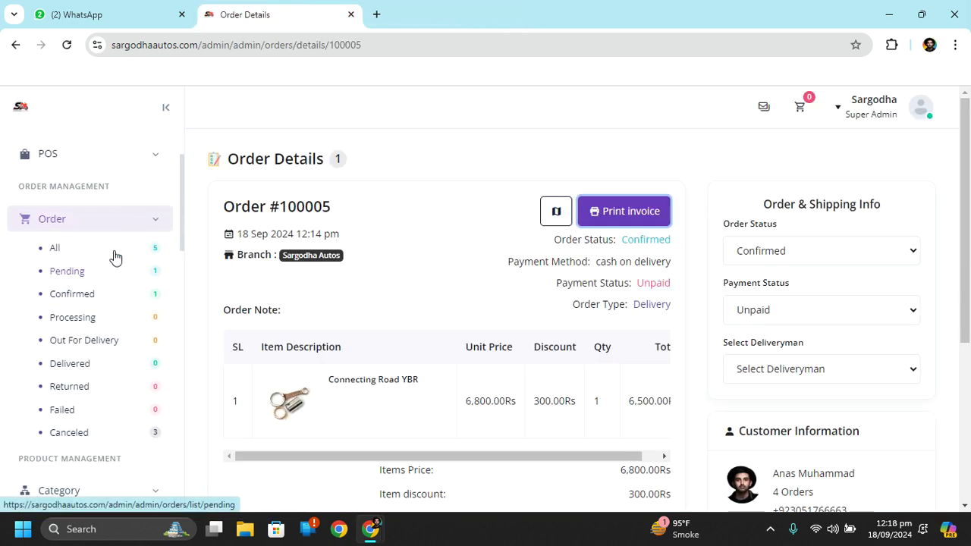
{"action": "scroll", "coordinate": [115, 256], "scroll_direction": "up", "scroll_amount": 2}
{"action": "left_click", "coordinate": [143, 267]}
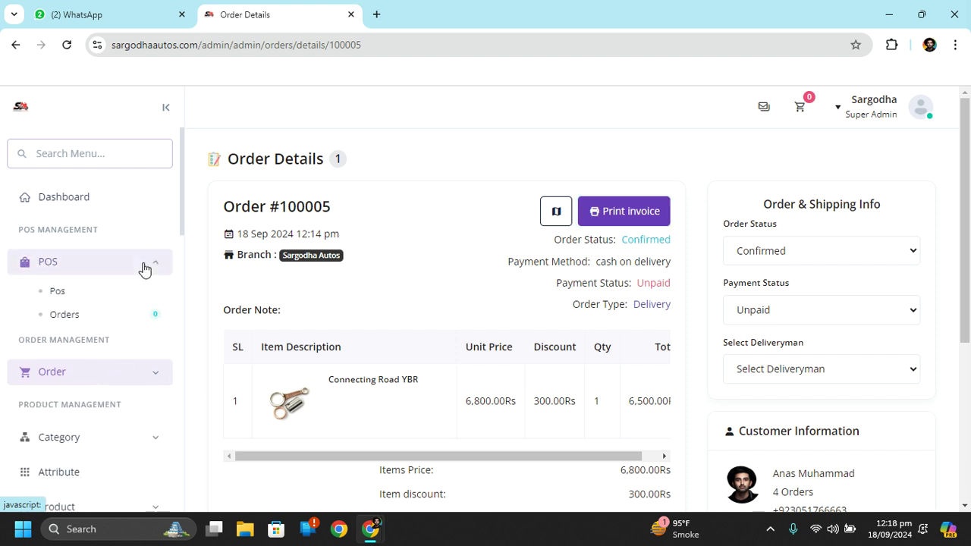
{"action": "left_click", "coordinate": [113, 295]}
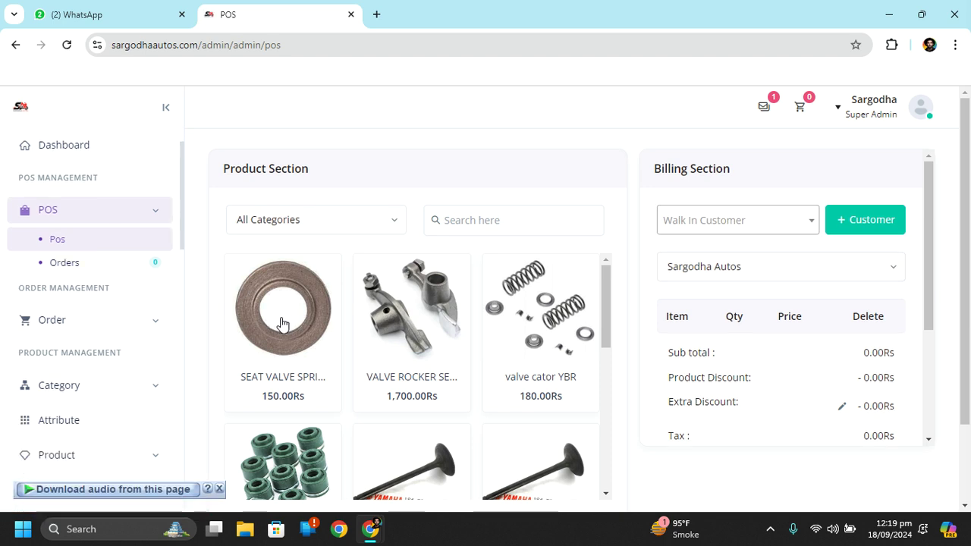
{"action": "scroll", "coordinate": [568, 237], "scroll_direction": "down", "scroll_amount": 3}
{"action": "scroll", "coordinate": [567, 236], "scroll_direction": "up", "scroll_amount": 3}
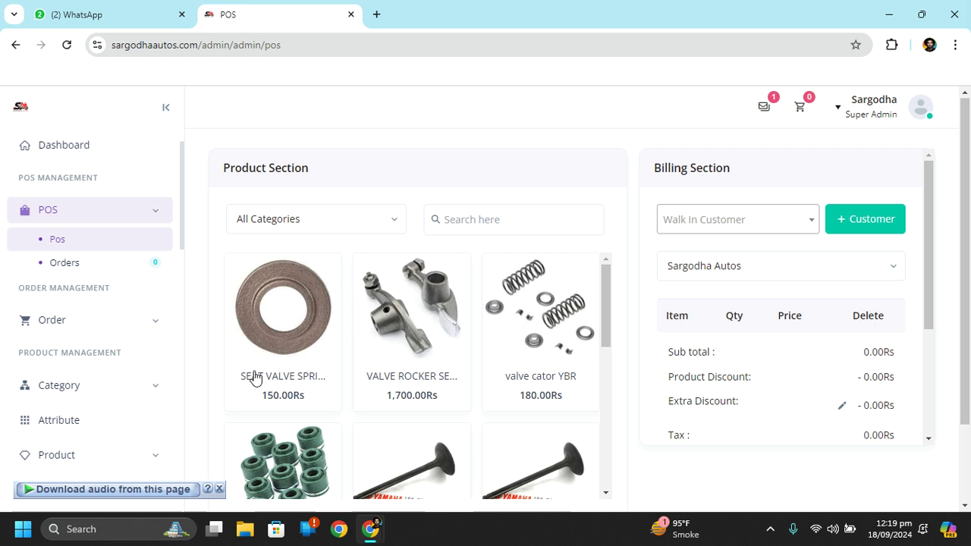
{"action": "scroll", "coordinate": [87, 414], "scroll_direction": "down", "scroll_amount": 10}
{"action": "scroll", "coordinate": [88, 414], "scroll_direction": "down", "scroll_amount": 8}
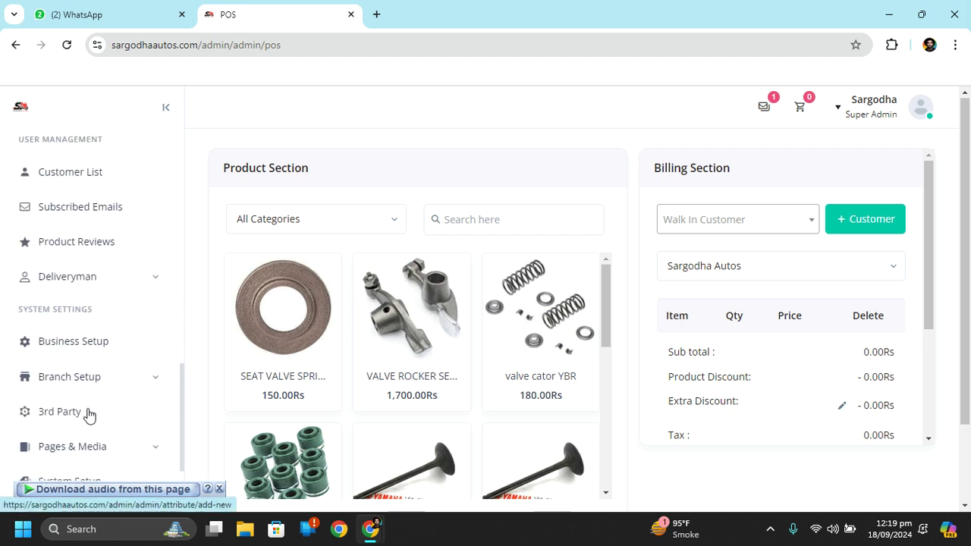
{"action": "scroll", "coordinate": [88, 414], "scroll_direction": "up", "scroll_amount": 1}
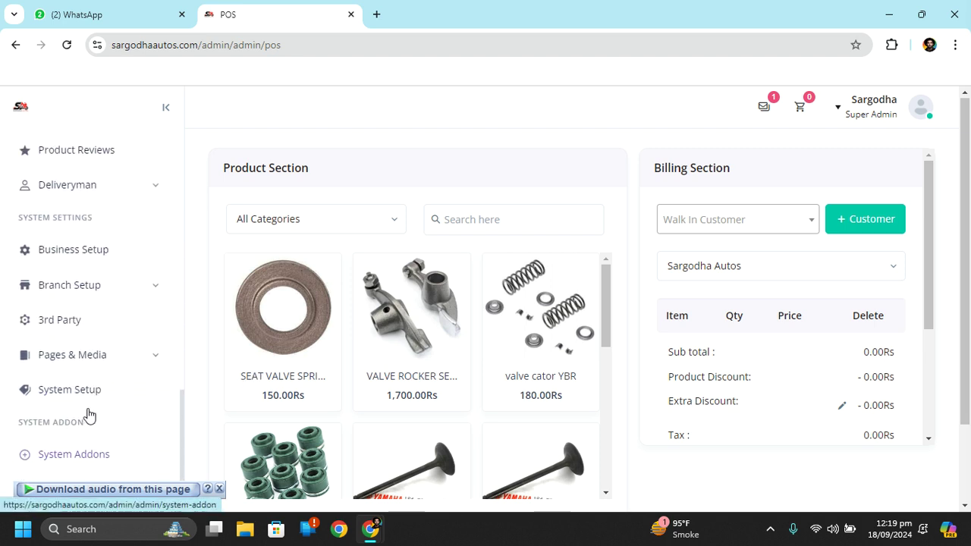
{"action": "left_click", "coordinate": [74, 290]}
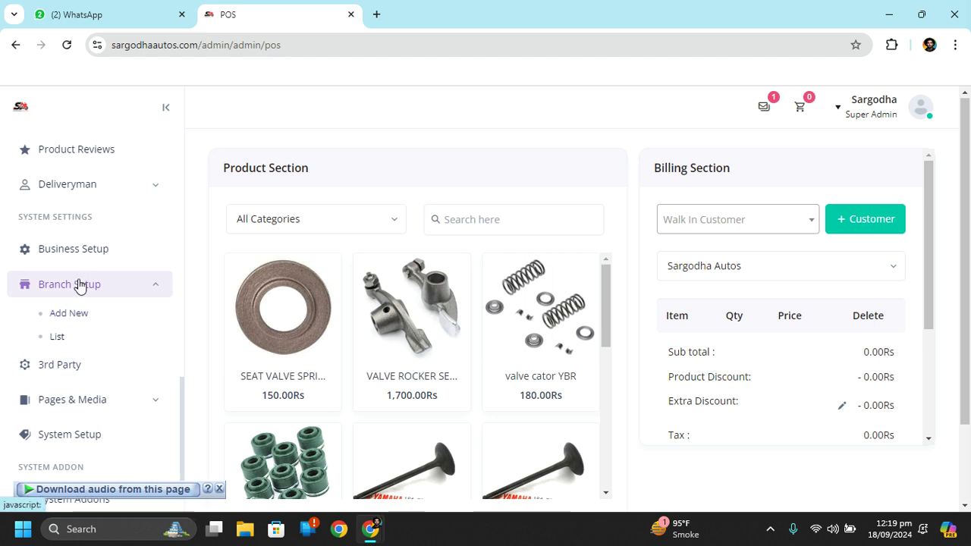
{"action": "left_click", "coordinate": [79, 284]}
{"action": "scroll", "coordinate": [102, 320], "scroll_direction": "up", "scroll_amount": 10}
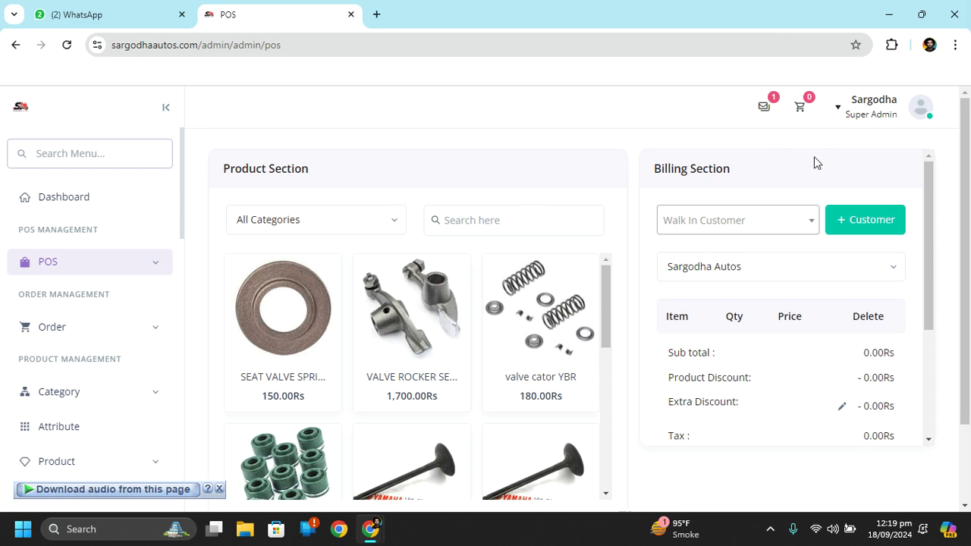
Add SEAT VALVE SPRING WASHER YBR at quantity 2 to the bill for 300.00Rs, then open Dashboard
{"action": "left_click", "coordinate": [295, 343]}
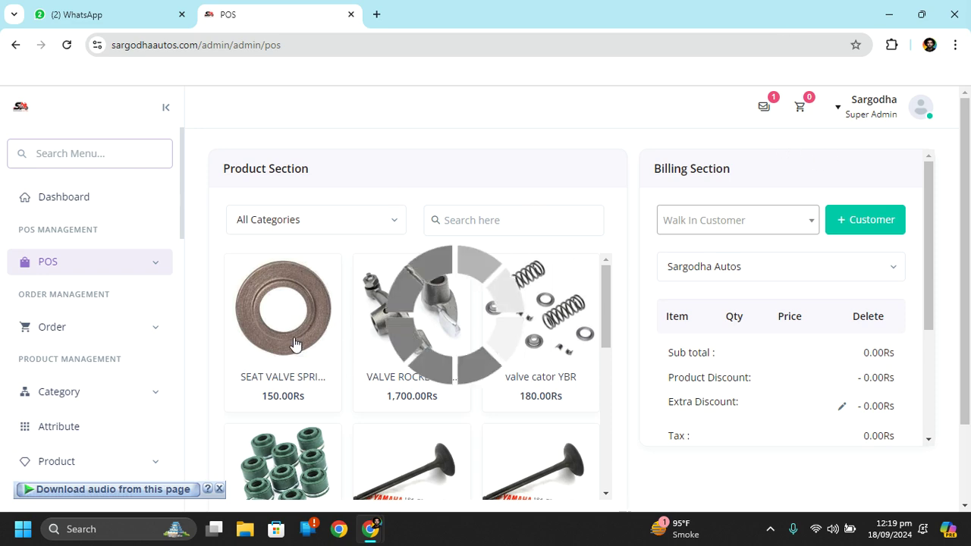
{"action": "left_click", "coordinate": [651, 329]}
{"action": "left_click", "coordinate": [509, 407]}
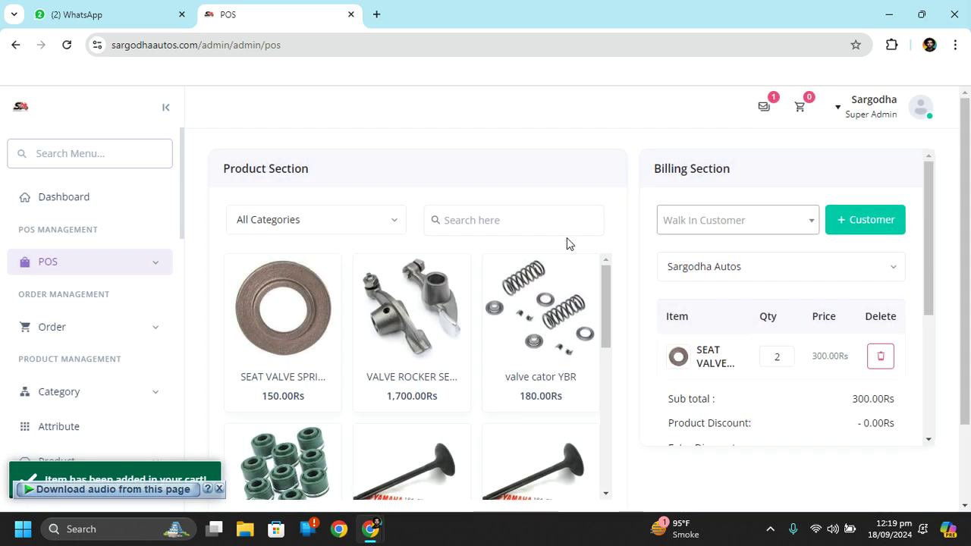
{"action": "scroll", "coordinate": [919, 368], "scroll_direction": "down", "scroll_amount": 3}
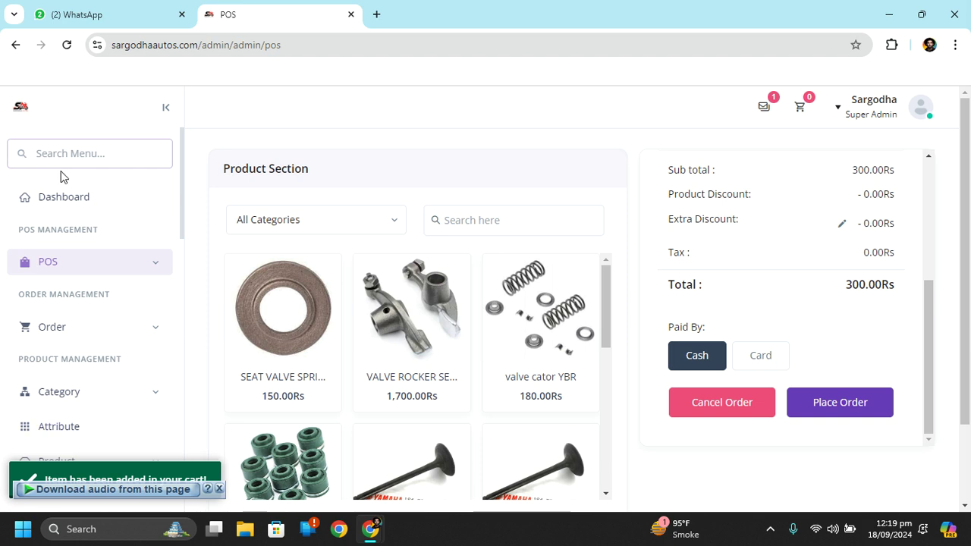
{"action": "left_click", "coordinate": [104, 209]}
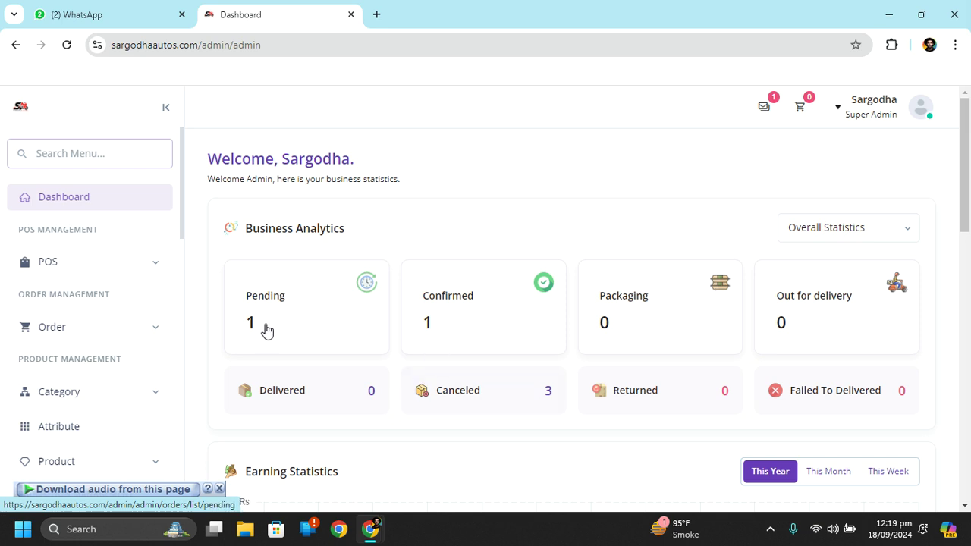
Expand and collapse the POS sidebar section, then expand Order
{"action": "left_click", "coordinate": [155, 264]}
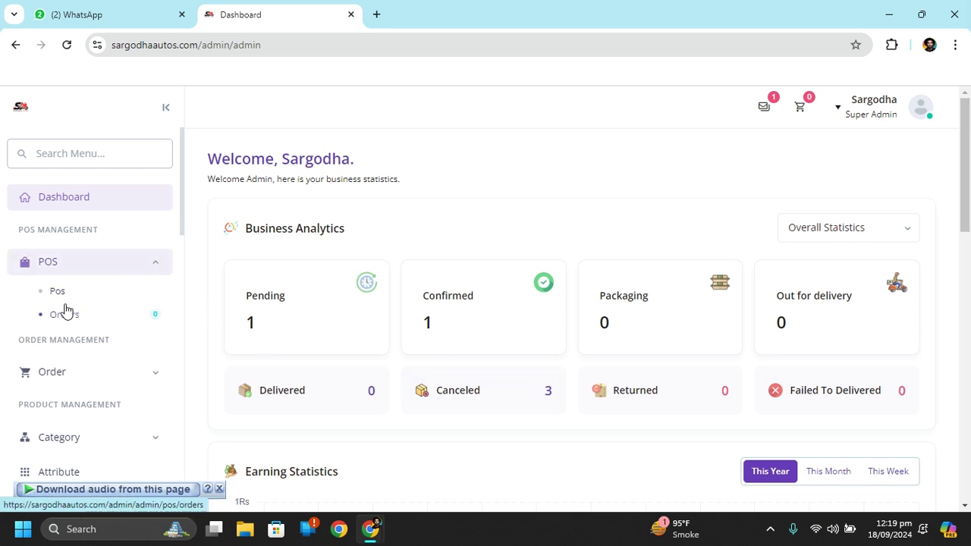
{"action": "left_click", "coordinate": [148, 264]}
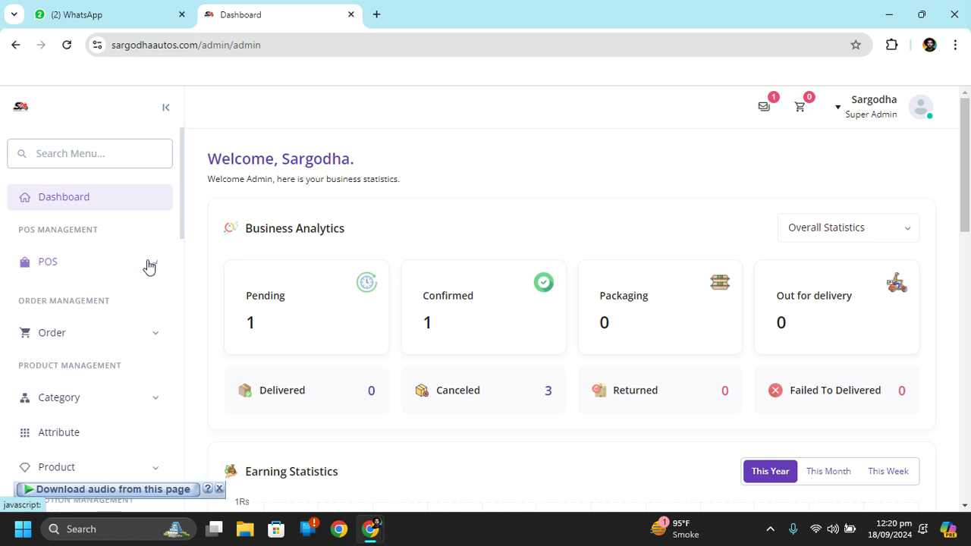
{"action": "left_click", "coordinate": [157, 332]}
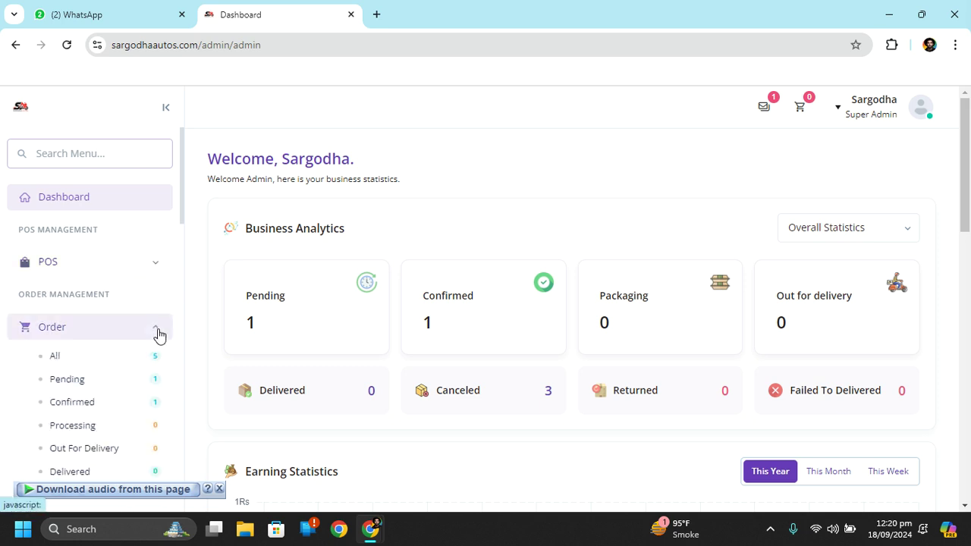
Scroll through the Dashboard's Business Analytics and expand the Category section in the sidebar
{"action": "scroll", "coordinate": [85, 365], "scroll_direction": "down", "scroll_amount": 1}
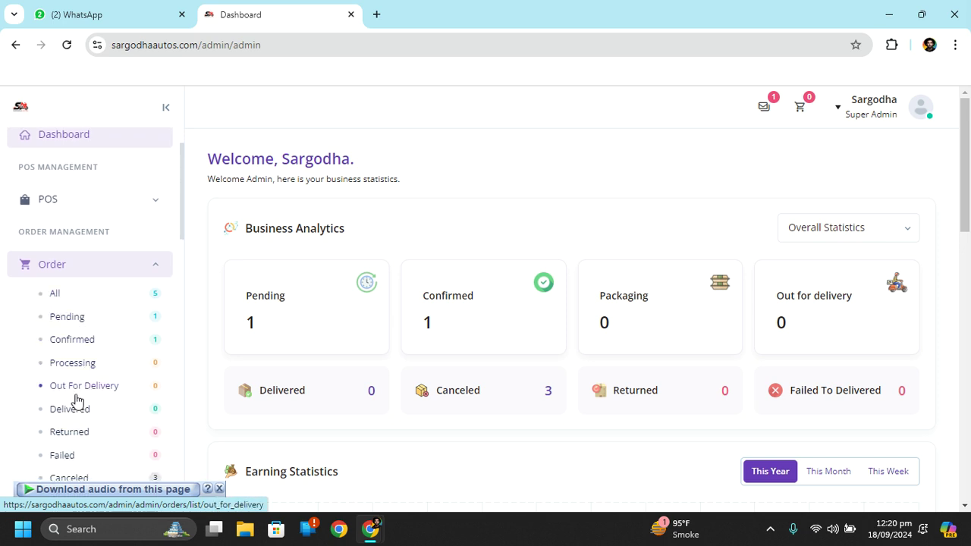
{"action": "scroll", "coordinate": [100, 432], "scroll_direction": "down", "scroll_amount": 1}
{"action": "scroll", "coordinate": [188, 433], "scroll_direction": "down", "scroll_amount": 2}
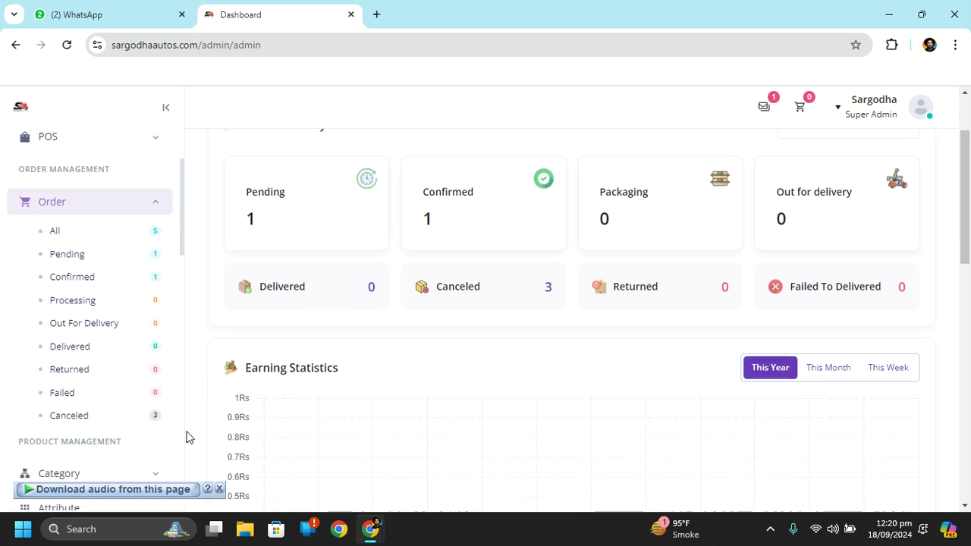
{"action": "scroll", "coordinate": [29, 412], "scroll_direction": "down", "scroll_amount": 3}
{"action": "scroll", "coordinate": [101, 275], "scroll_direction": "down", "scroll_amount": 3}
{"action": "scroll", "coordinate": [69, 251], "scroll_direction": "up", "scroll_amount": 3}
{"action": "left_click", "coordinate": [65, 248]}
{"action": "scroll", "coordinate": [66, 247], "scroll_direction": "up", "scroll_amount": 1}
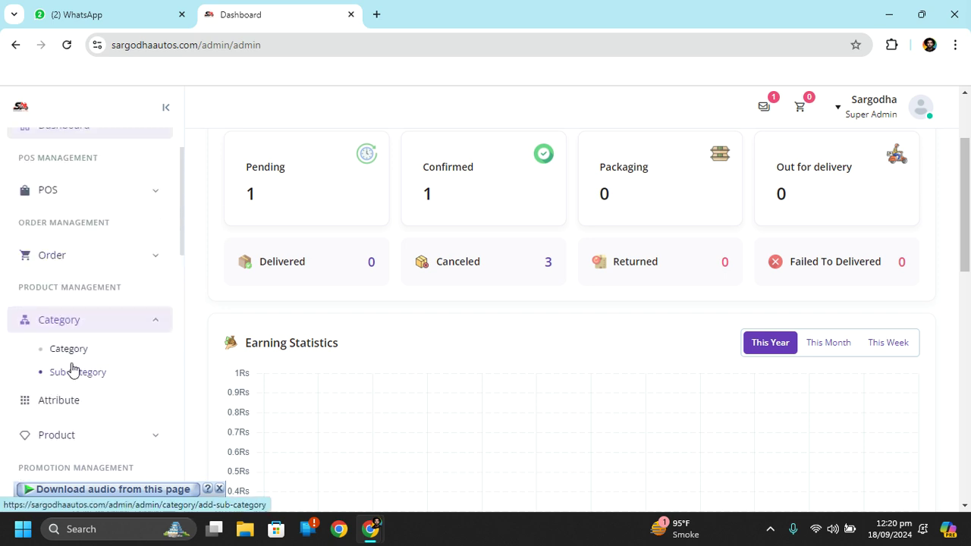
{"action": "left_click", "coordinate": [89, 349]}
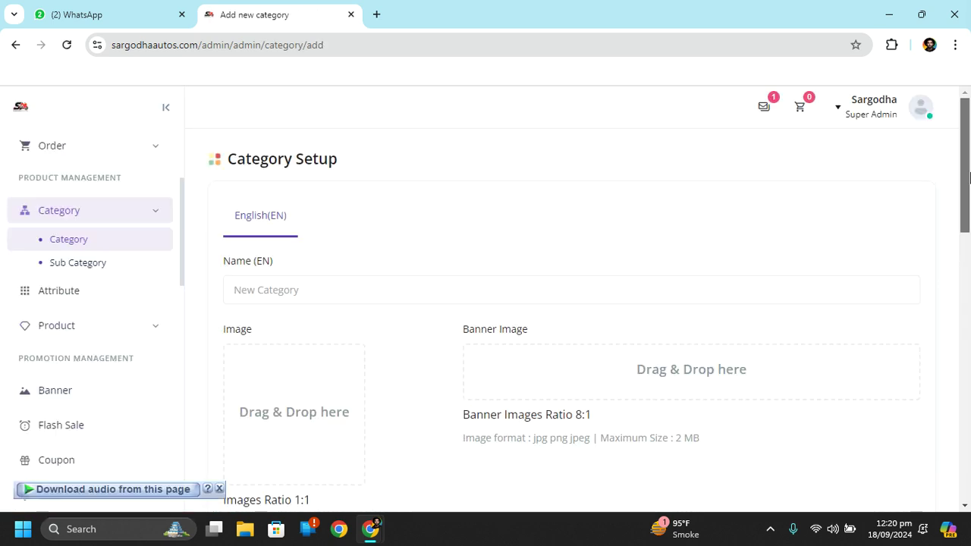
{"action": "scroll", "coordinate": [966, 220], "scroll_direction": "down", "scroll_amount": 2}
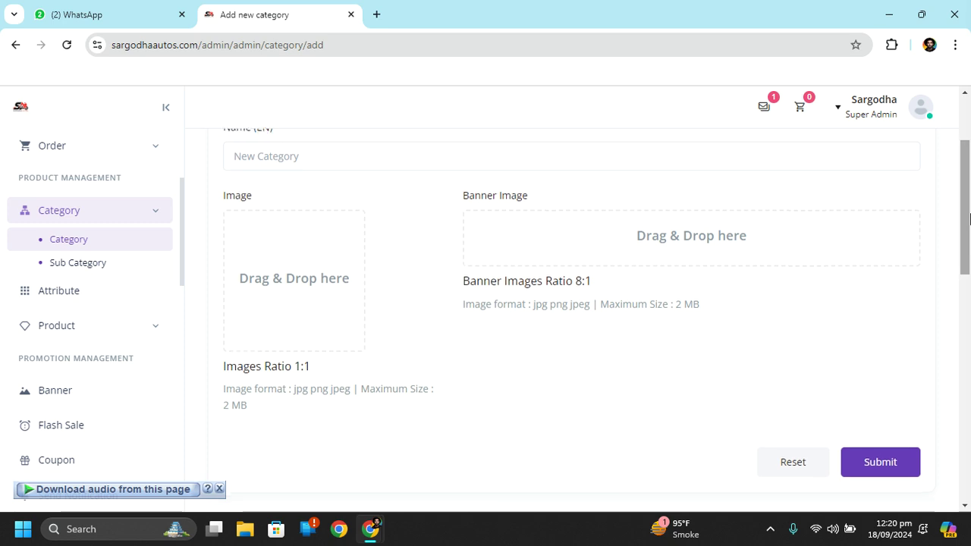
{"action": "scroll", "coordinate": [967, 218], "scroll_direction": "down", "scroll_amount": 1}
{"action": "right_click", "coordinate": [968, 215]}
{"action": "left_click_drag", "start_coordinate": [968, 220], "coordinate": [969, 338]}
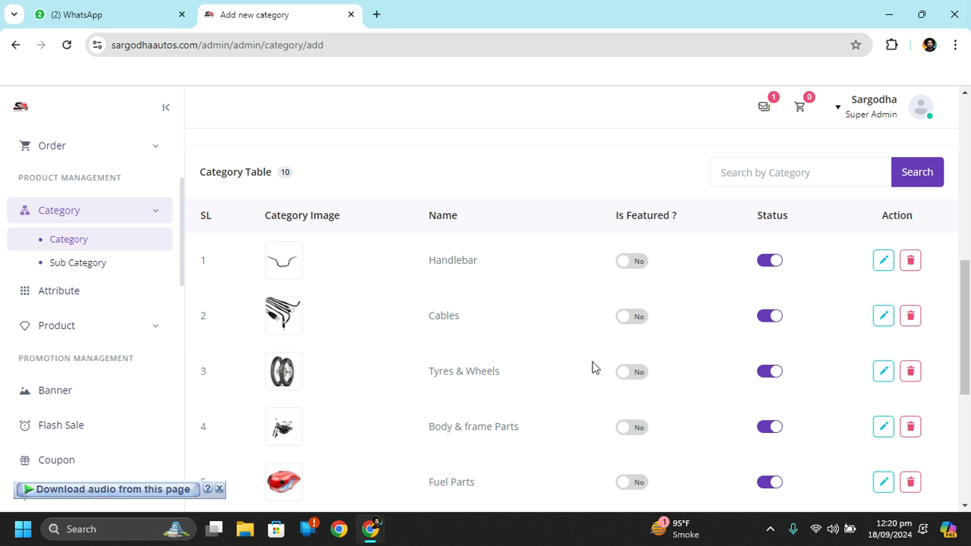
{"action": "left_click_drag", "start_coordinate": [964, 370], "coordinate": [947, 214]}
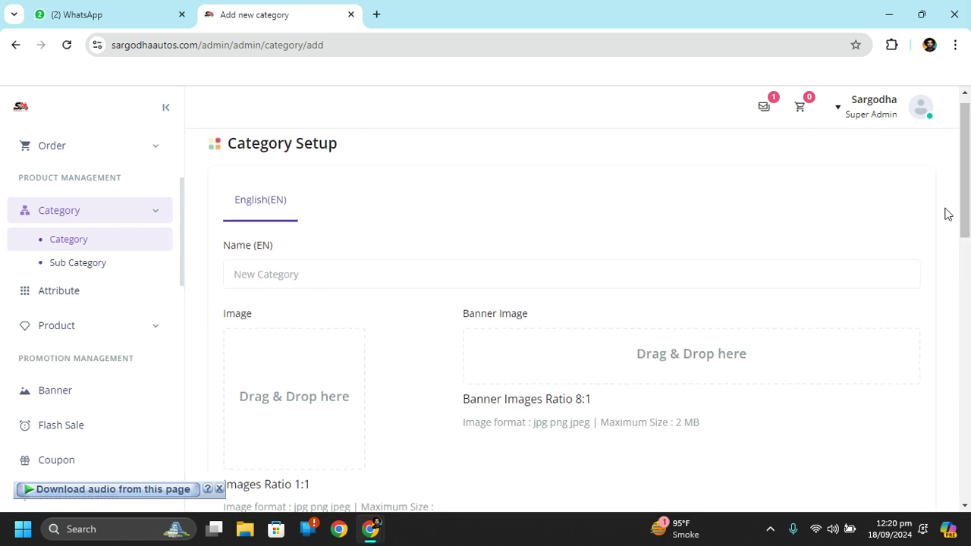
{"action": "left_click", "coordinate": [417, 276]}
{"action": "left_click", "coordinate": [319, 304]}
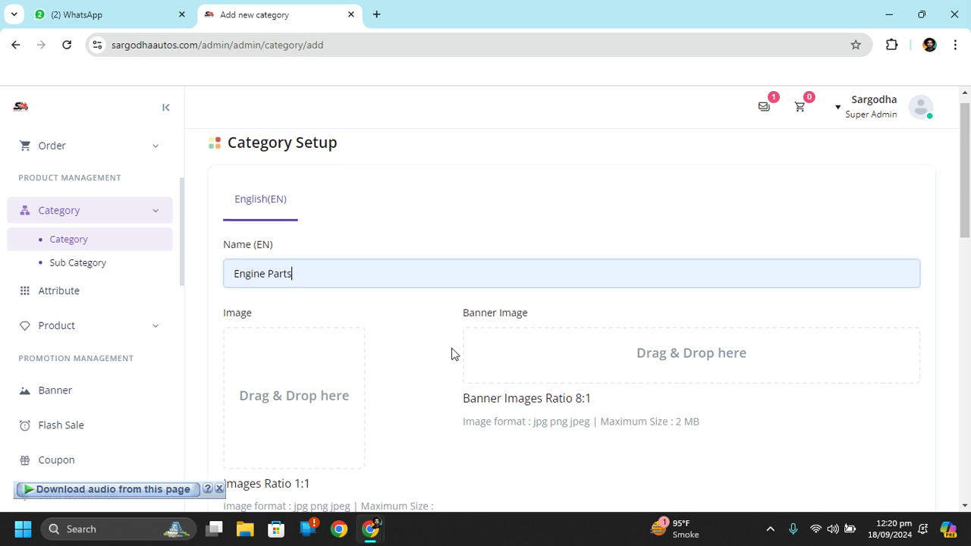
{"action": "scroll", "coordinate": [449, 355], "scroll_direction": "down", "scroll_amount": 1}
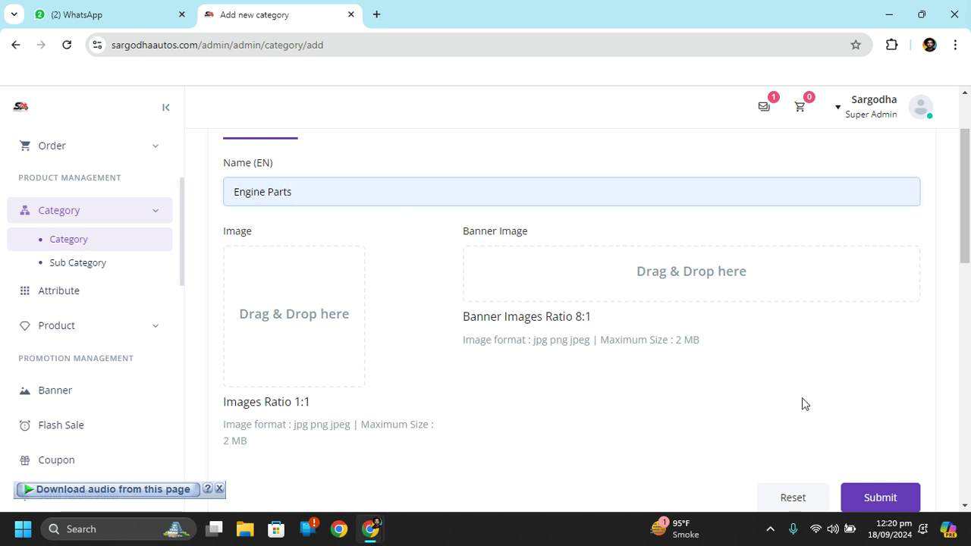
{"action": "scroll", "coordinate": [802, 397], "scroll_direction": "down", "scroll_amount": 3}
{"action": "scroll", "coordinate": [802, 398], "scroll_direction": "up", "scroll_amount": 2}
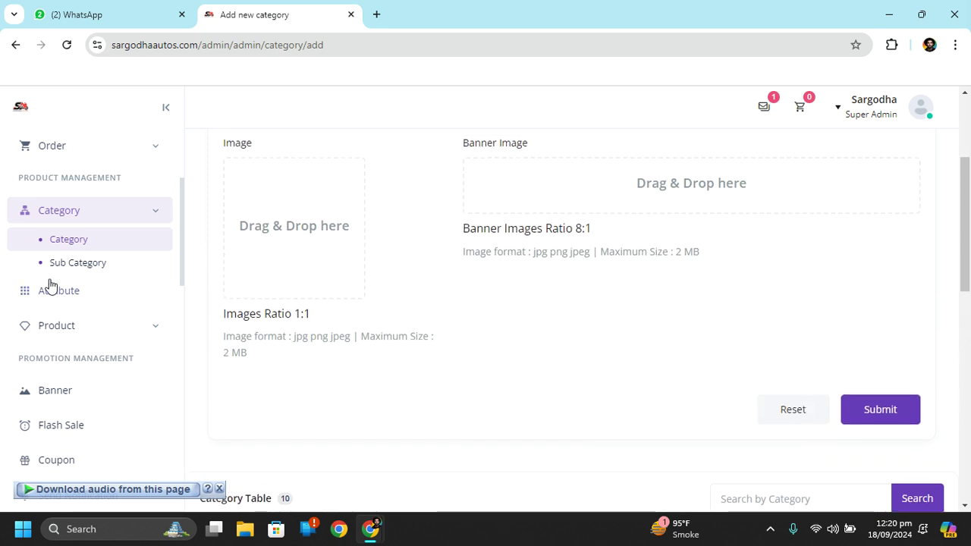
Open Category > Sub Category and scroll through the table of 42 Engine Parts sub categories
{"action": "left_click", "coordinate": [80, 274]}
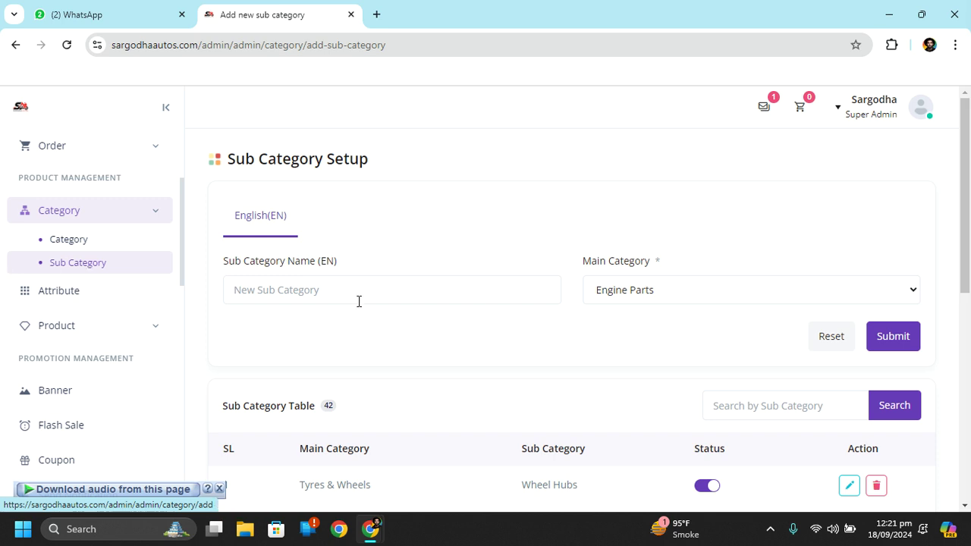
{"action": "left_click_drag", "start_coordinate": [968, 224], "coordinate": [953, 293]}
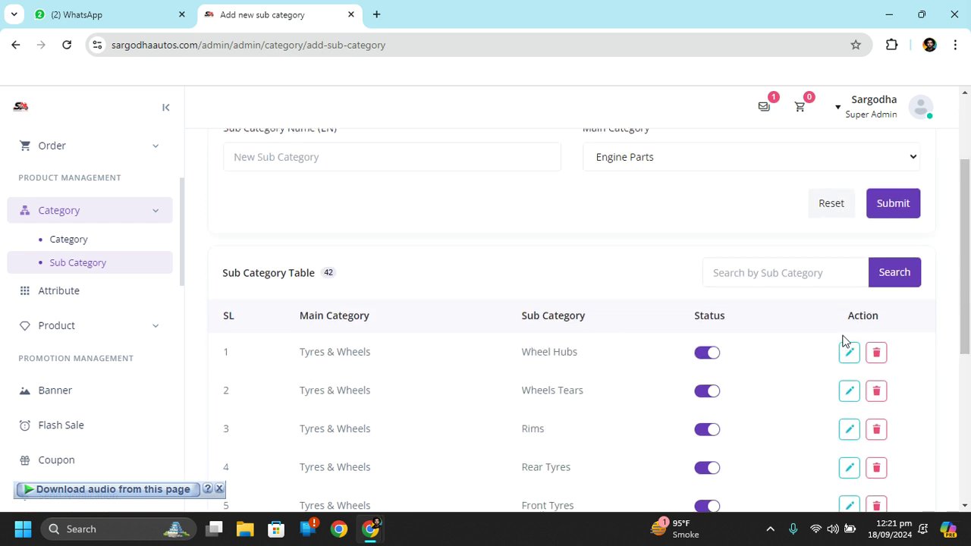
{"action": "left_click_drag", "start_coordinate": [962, 317], "coordinate": [968, 197]}
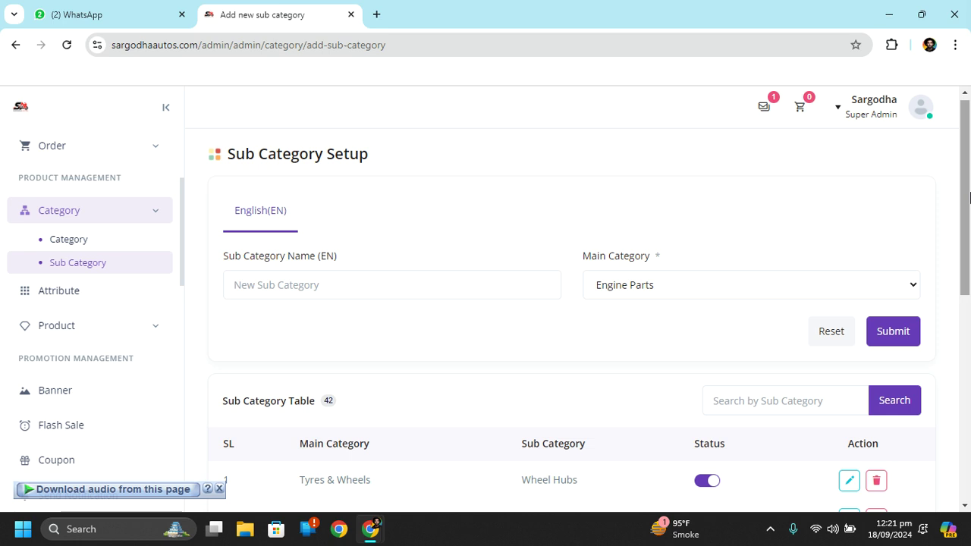
Open sargodhaautos.com in a new tab and go to the Engine Parts category
{"action": "left_click", "coordinate": [376, 15]}
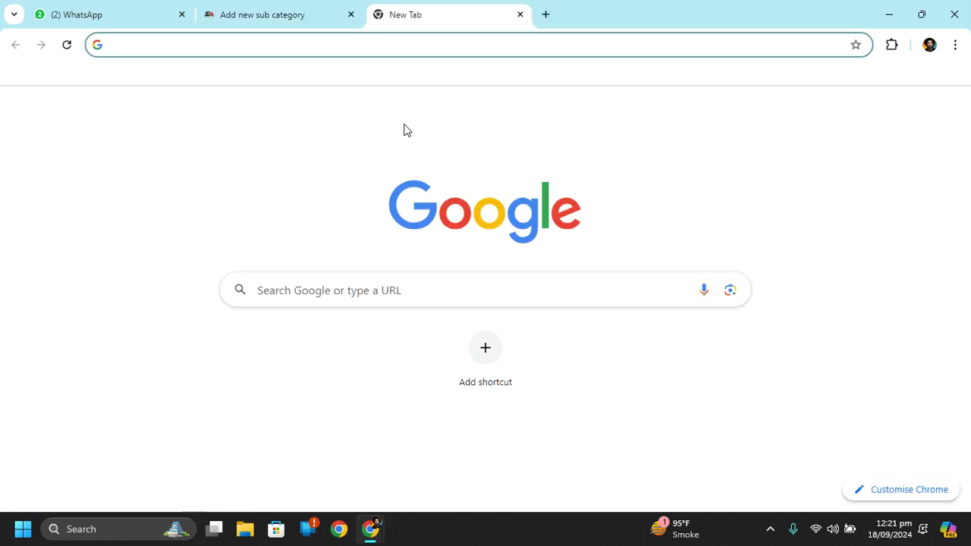
{"action": "type", "text": "sa"}
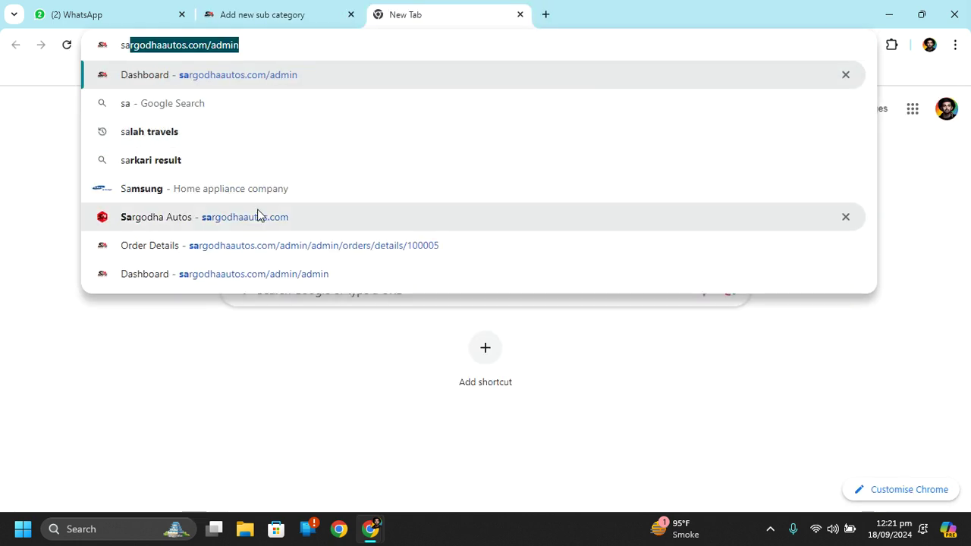
{"action": "left_click", "coordinate": [256, 216]}
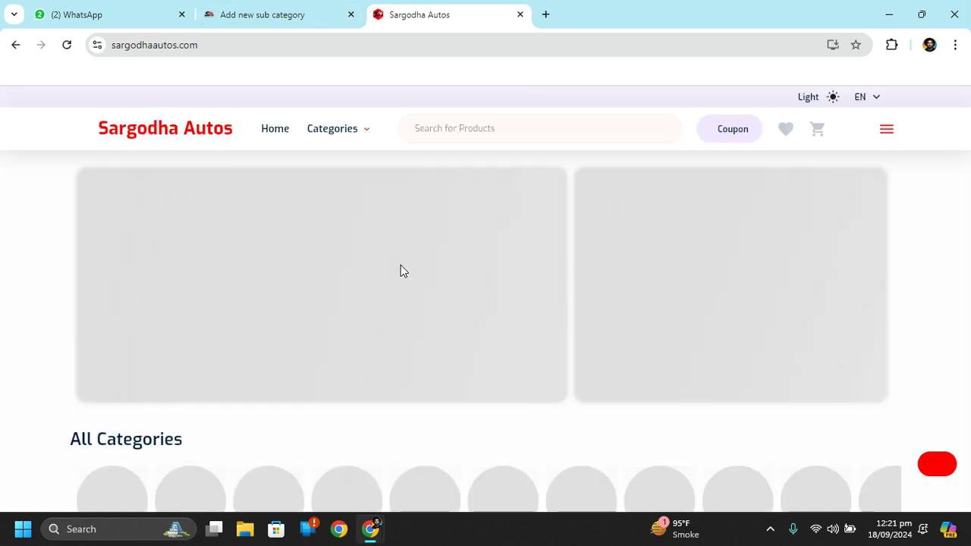
{"action": "scroll", "coordinate": [684, 409], "scroll_direction": "down", "scroll_amount": 3}
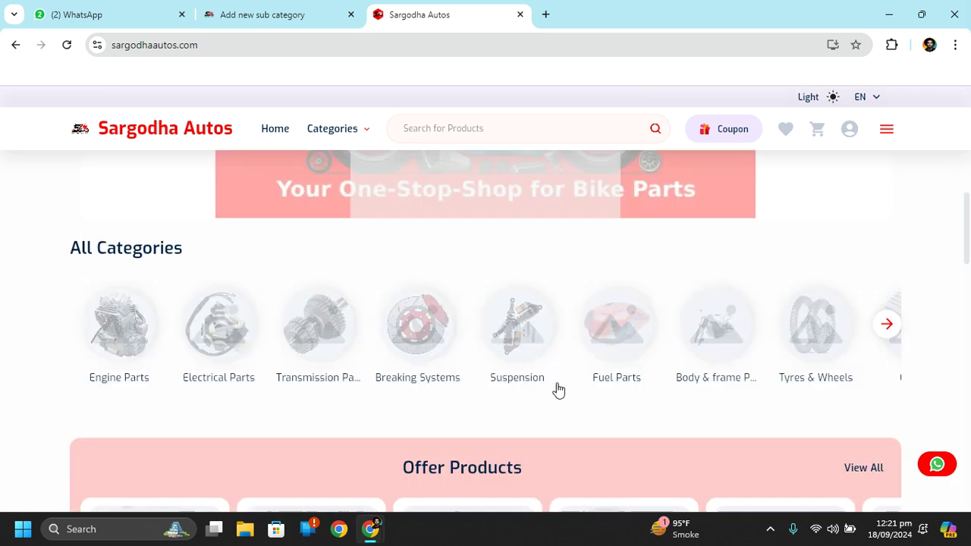
{"action": "left_click", "coordinate": [117, 273]}
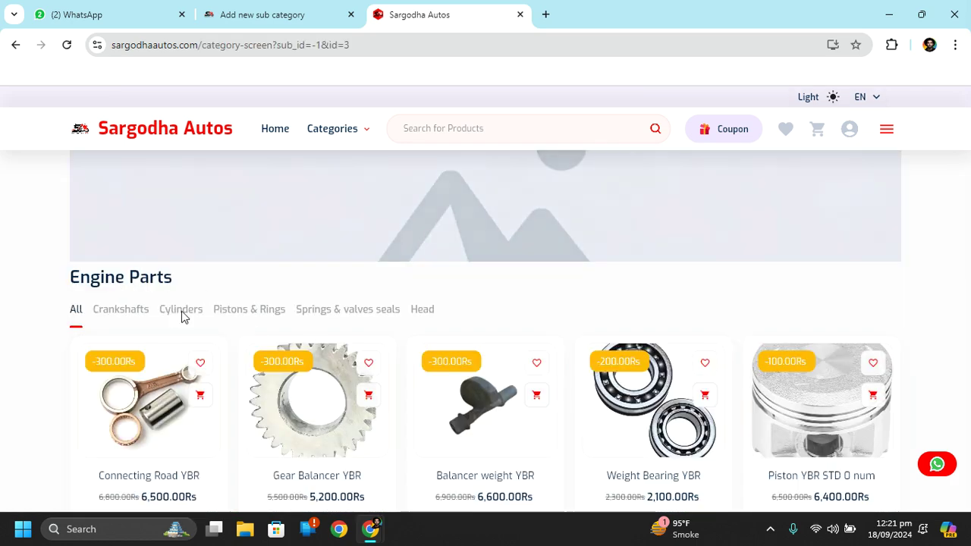
Cycle through Crankshafts, Cylinders, Pistons & Rings, Springs & valves seals and Head, ending on Pistons & Rings
{"action": "left_click", "coordinate": [119, 310]}
{"action": "left_click", "coordinate": [184, 313]}
{"action": "left_click", "coordinate": [262, 316]}
{"action": "left_click", "coordinate": [339, 318]}
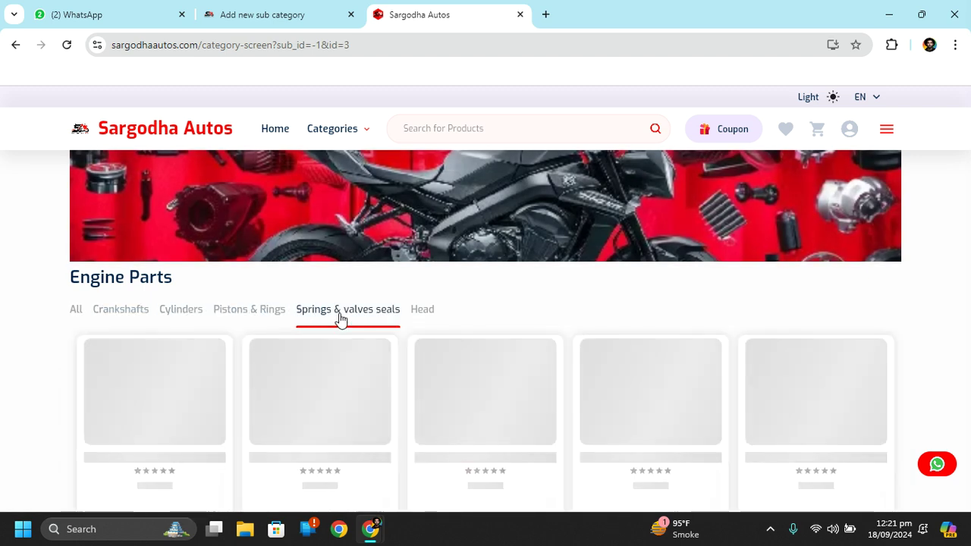
{"action": "left_click", "coordinate": [427, 317]}
{"action": "left_click", "coordinate": [334, 319]}
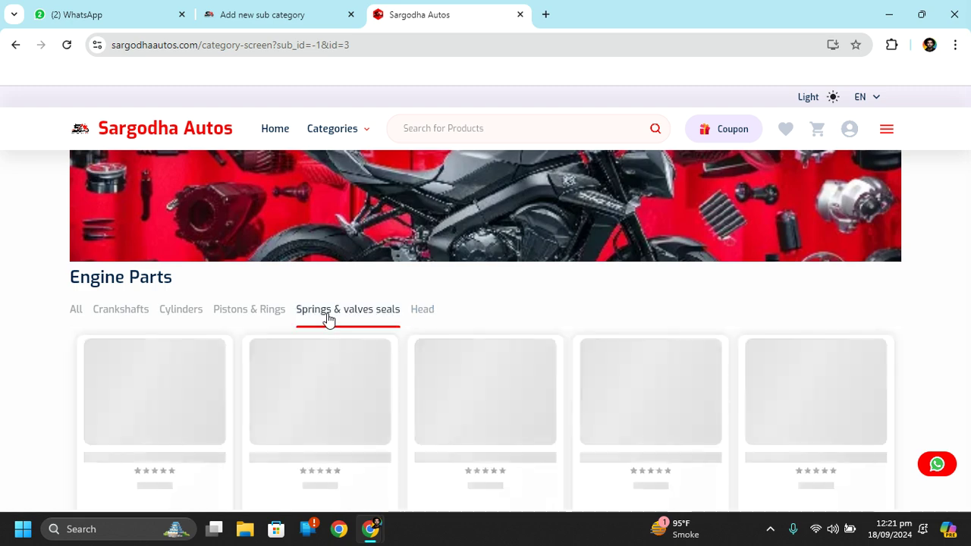
{"action": "left_click", "coordinate": [264, 315]}
{"action": "left_click", "coordinate": [168, 313]}
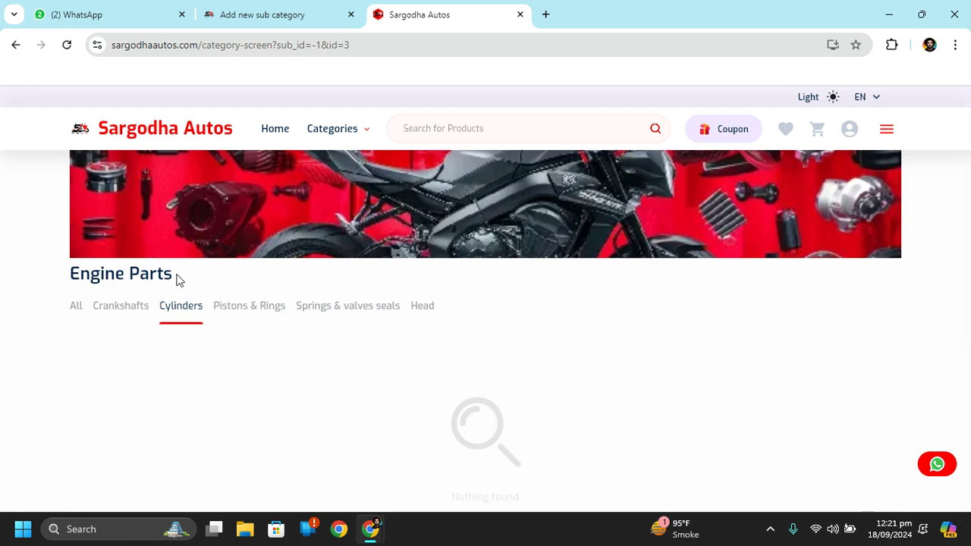
{"action": "left_click", "coordinate": [115, 315]}
{"action": "left_click", "coordinate": [168, 313]}
{"action": "left_click", "coordinate": [272, 314]}
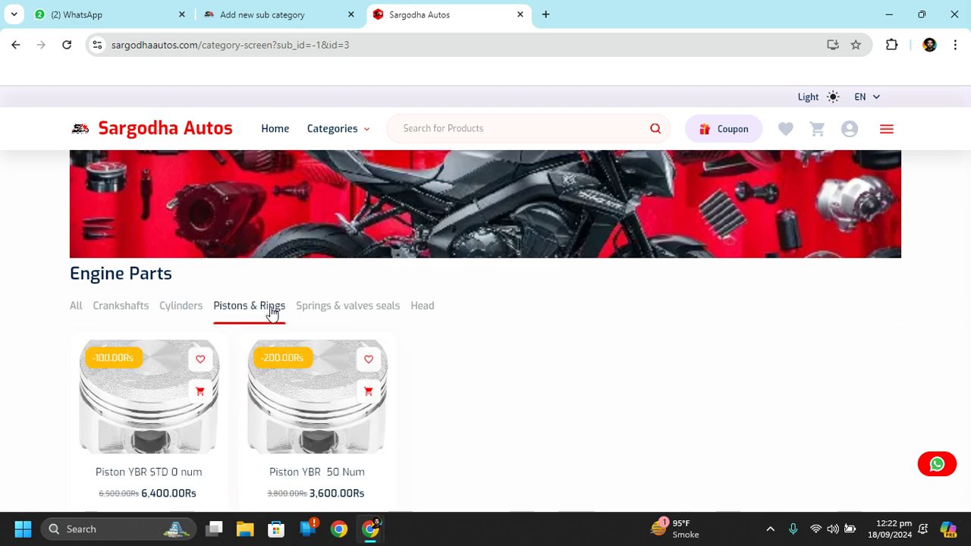
Close the storefront tab, check the Main Category dropdown without changing it, and open Attribute
{"action": "left_click", "coordinate": [520, 15]}
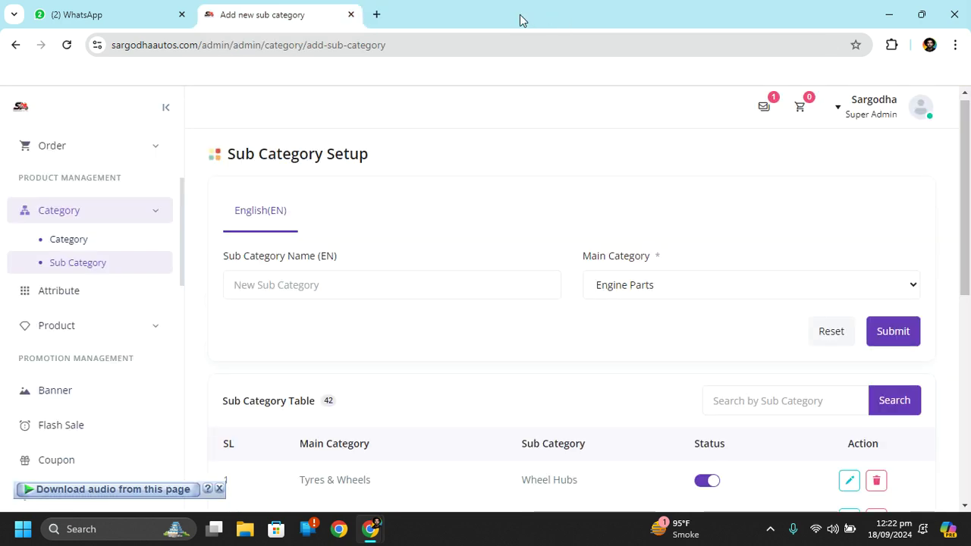
{"action": "scroll", "coordinate": [518, 267], "scroll_direction": "down", "scroll_amount": 3}
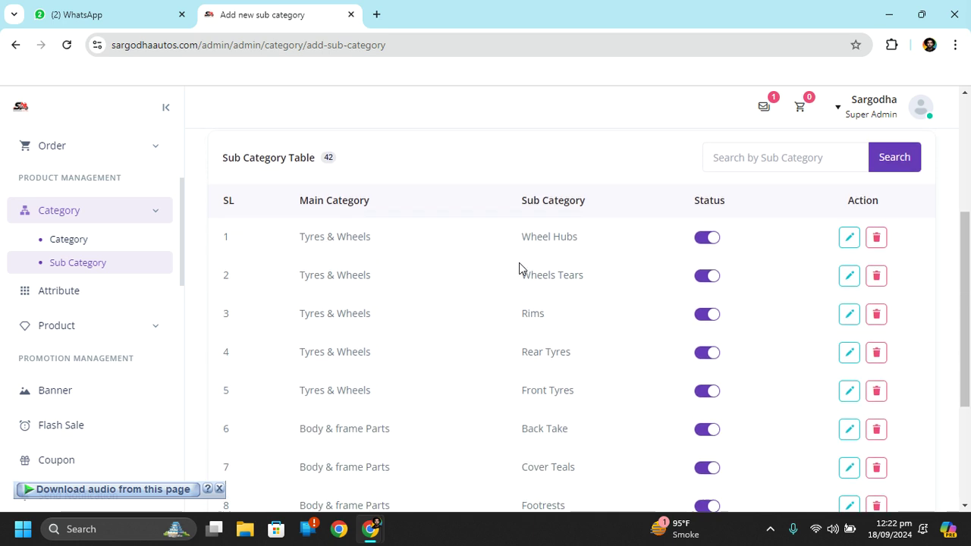
{"action": "scroll", "coordinate": [518, 267], "scroll_direction": "up", "scroll_amount": 3}
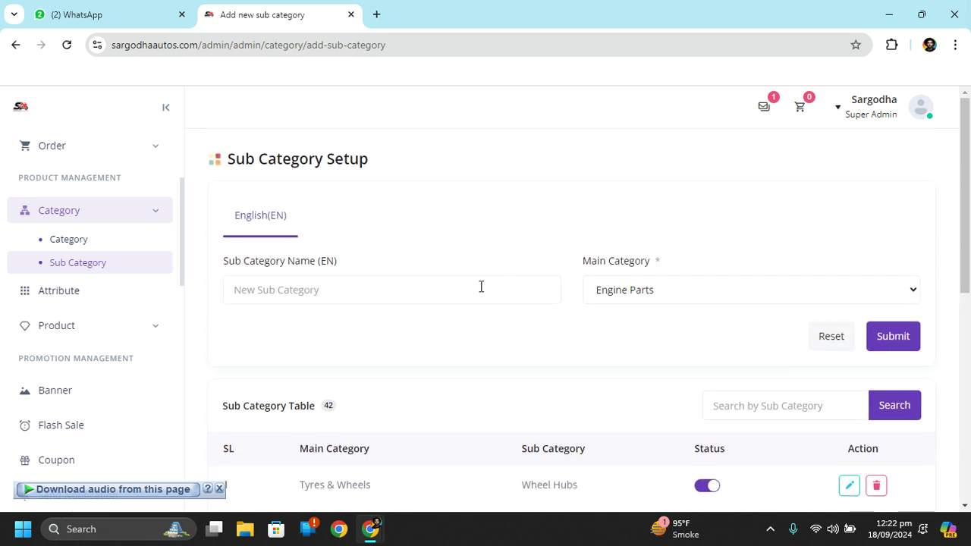
{"action": "left_click", "coordinate": [423, 291]}
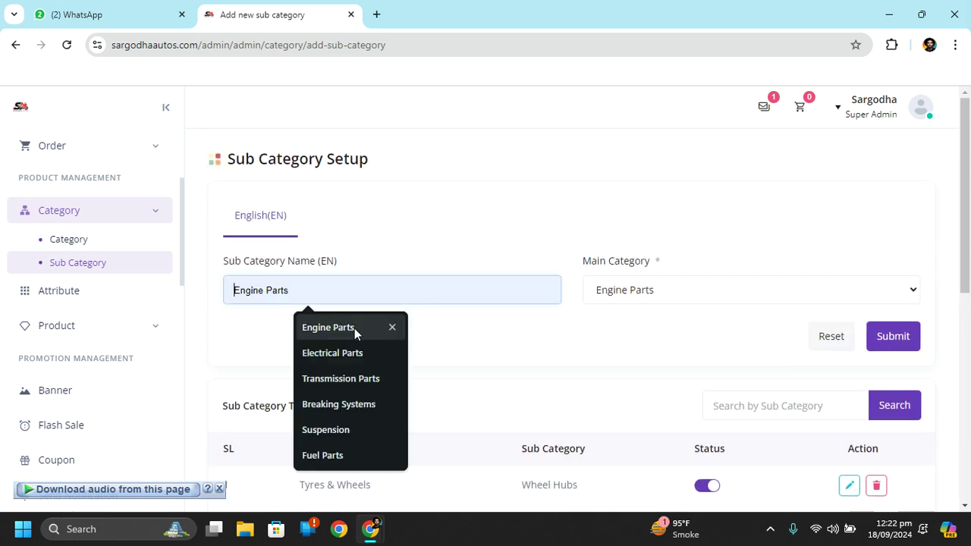
{"action": "left_click", "coordinate": [703, 295]}
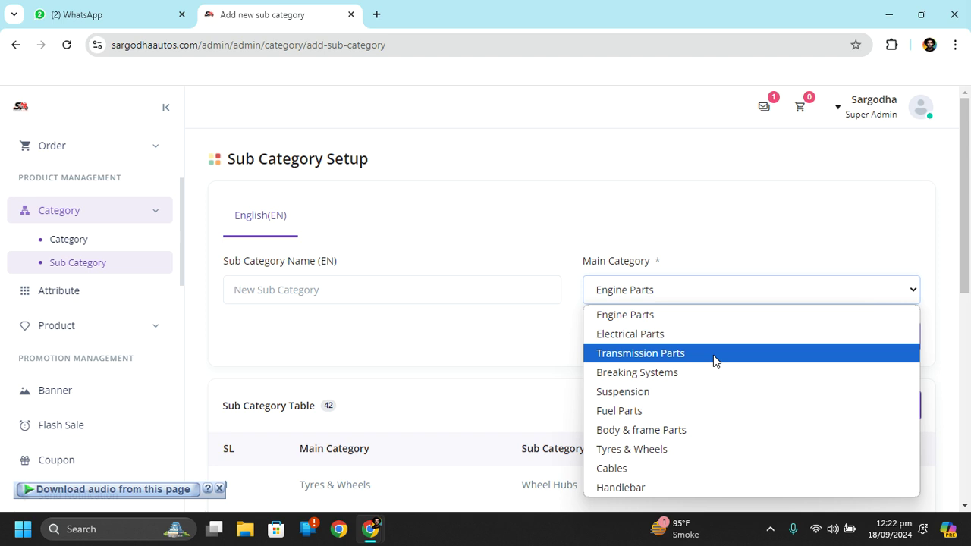
{"action": "left_click", "coordinate": [458, 228]}
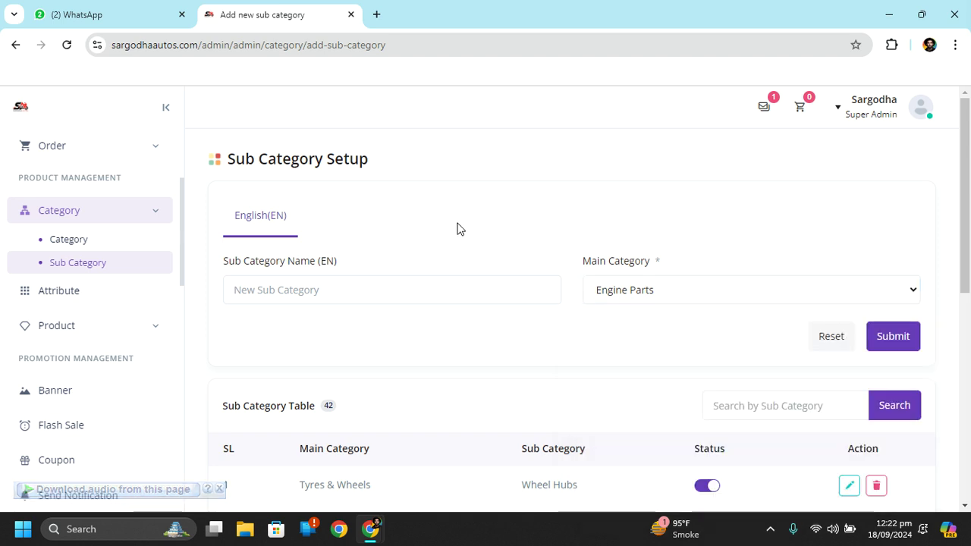
{"action": "left_click", "coordinate": [91, 290]}
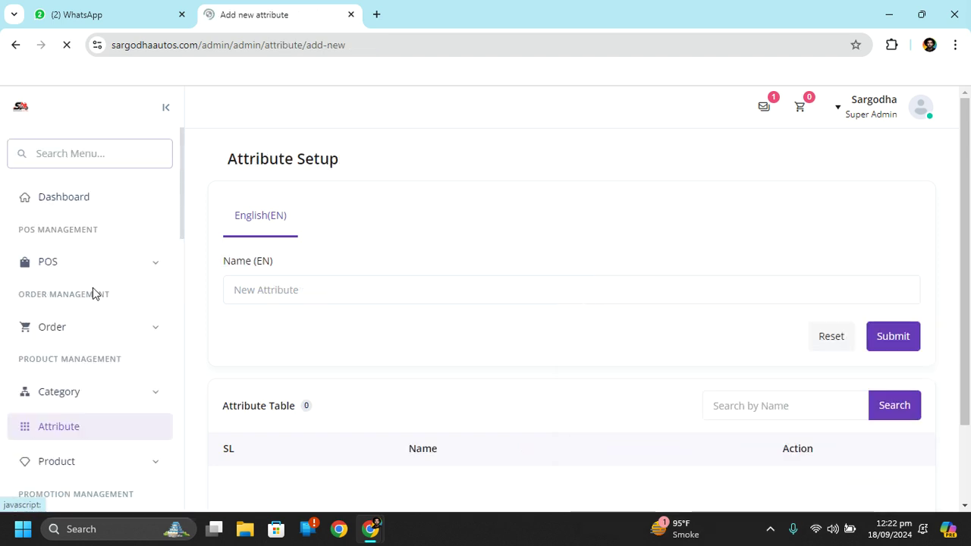
Focus the Name (EN) field, view the empty Attribute Table (0 entries), and expand Product
{"action": "scroll", "coordinate": [609, 296], "scroll_direction": "down", "scroll_amount": 2}
{"action": "scroll", "coordinate": [609, 299], "scroll_direction": "up", "scroll_amount": 2}
{"action": "scroll", "coordinate": [609, 301], "scroll_direction": "up", "scroll_amount": 1}
{"action": "left_click", "coordinate": [662, 299]}
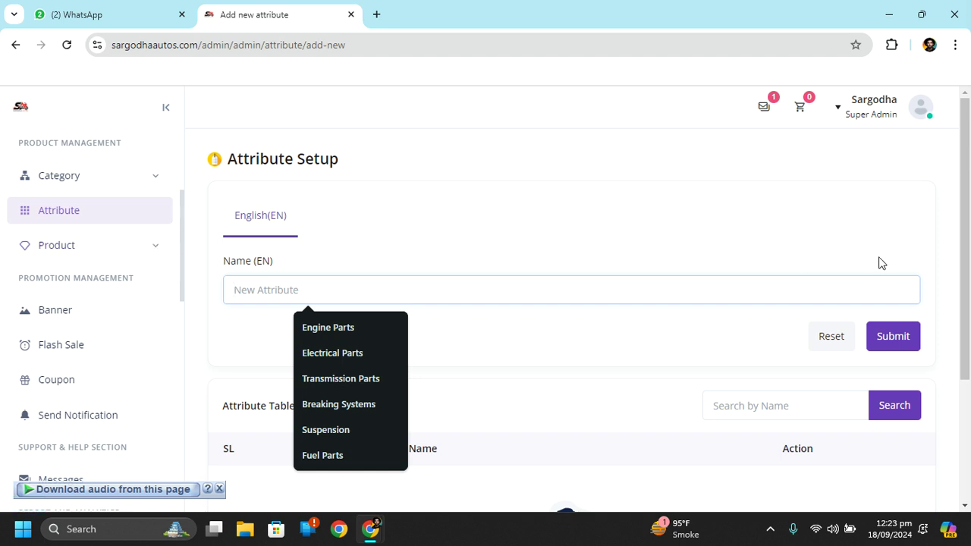
{"action": "scroll", "coordinate": [875, 262], "scroll_direction": "down", "scroll_amount": 2}
{"action": "scroll", "coordinate": [552, 353], "scroll_direction": "up", "scroll_amount": 2}
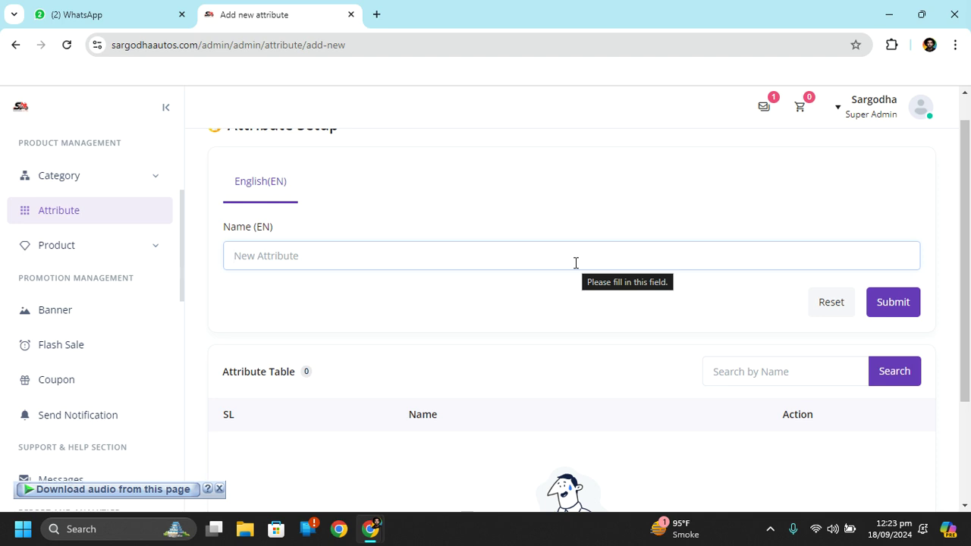
{"action": "left_click", "coordinate": [482, 257]}
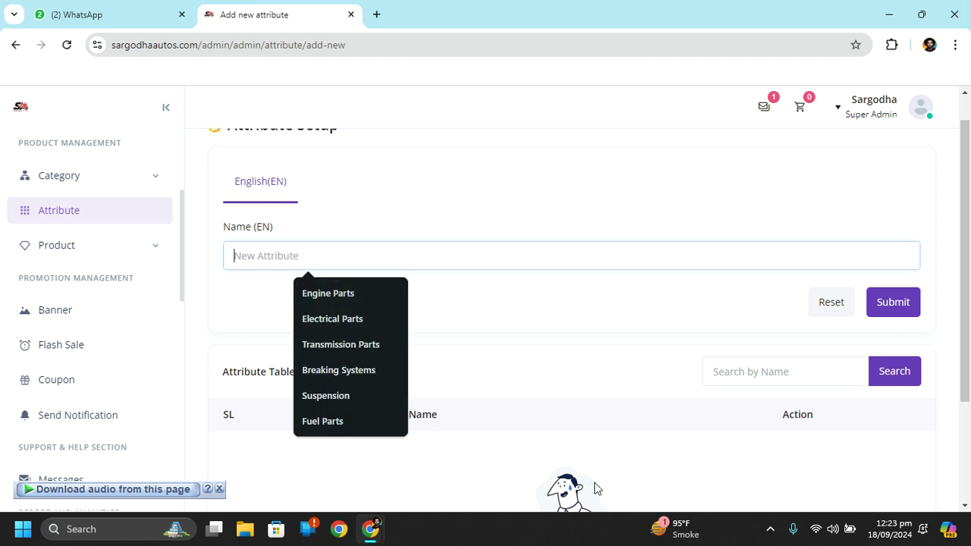
{"action": "scroll", "coordinate": [643, 363], "scroll_direction": "down", "scroll_amount": 2}
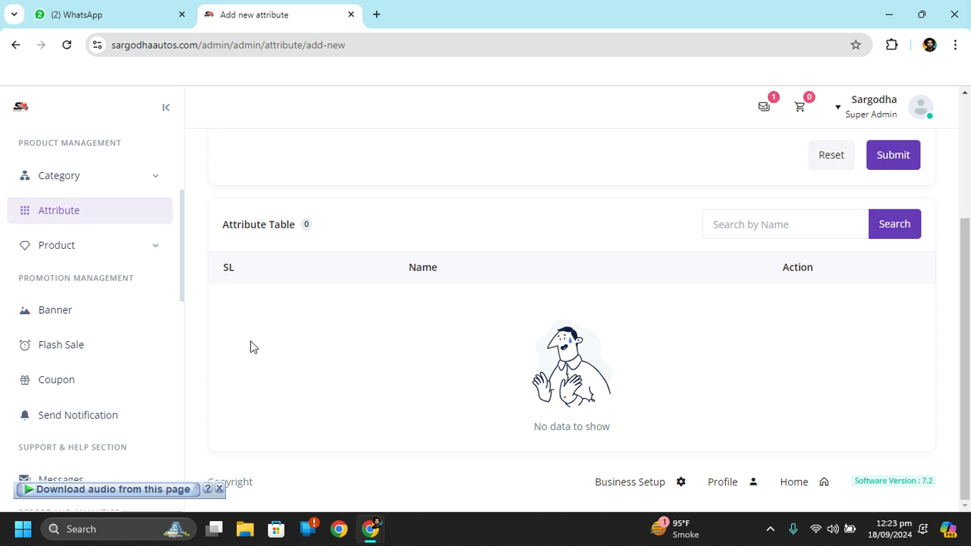
{"action": "left_click", "coordinate": [125, 254]}
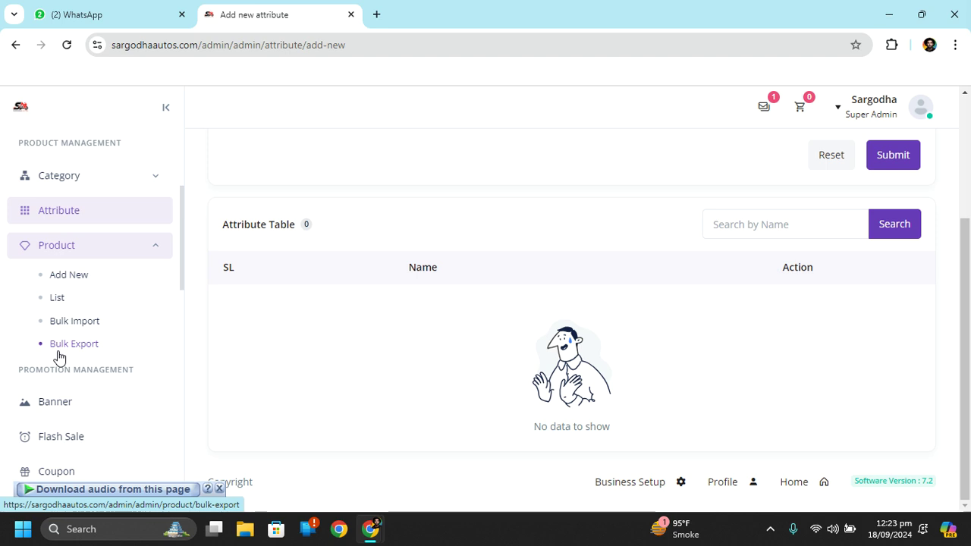
{"action": "left_click", "coordinate": [67, 279]}
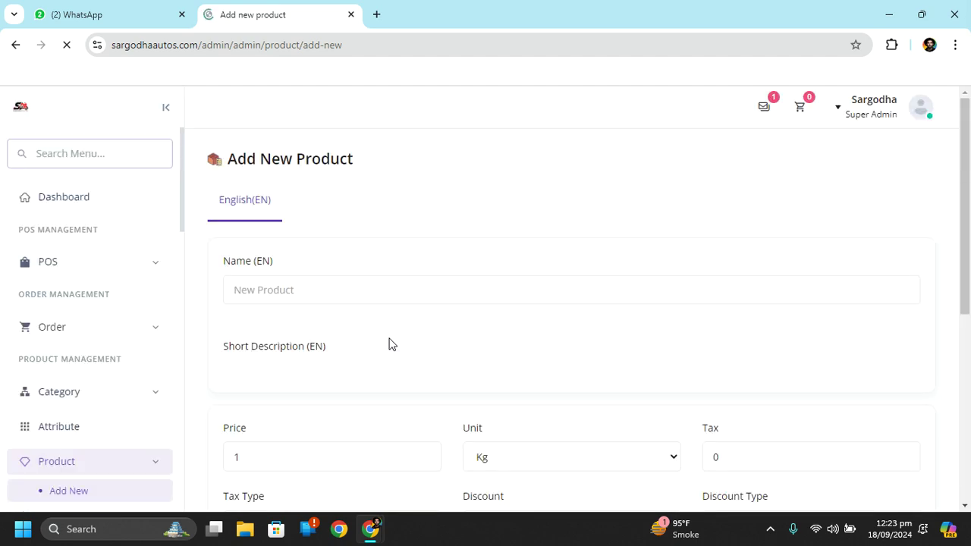
{"action": "scroll", "coordinate": [472, 318], "scroll_direction": "down", "scroll_amount": 2}
{"action": "scroll", "coordinate": [473, 318], "scroll_direction": "up", "scroll_amount": 1}
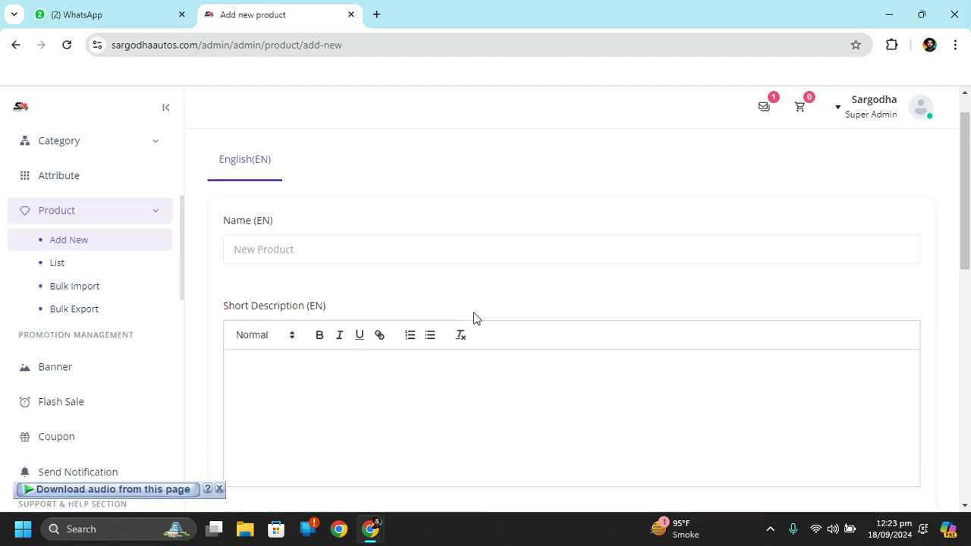
{"action": "left_click", "coordinate": [340, 243]}
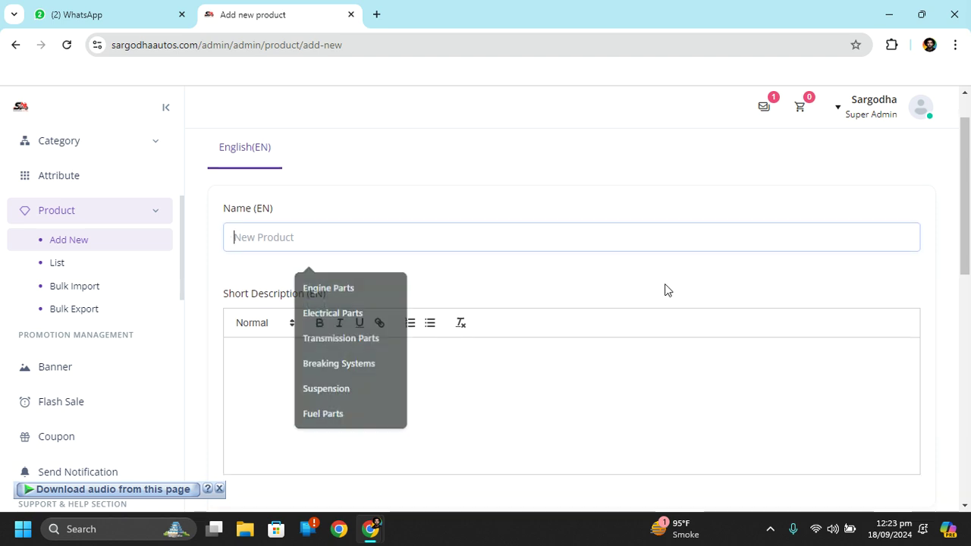
{"action": "scroll", "coordinate": [490, 199], "scroll_direction": "down", "scroll_amount": 3}
{"action": "left_click", "coordinate": [331, 319]}
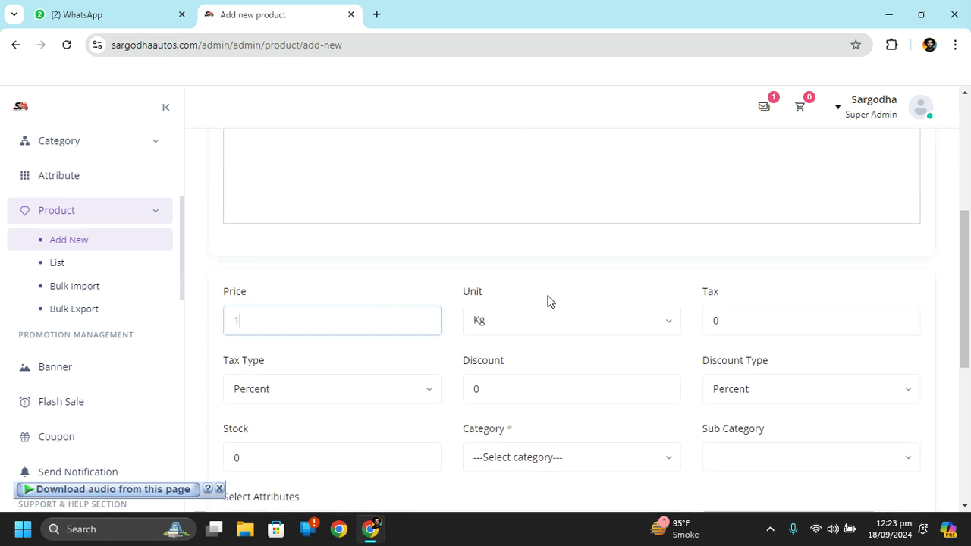
{"action": "left_click", "coordinate": [592, 332]}
{"action": "scroll", "coordinate": [584, 318], "scroll_direction": "down", "scroll_amount": 1}
{"action": "scroll", "coordinate": [586, 317], "scroll_direction": "down", "scroll_amount": 1}
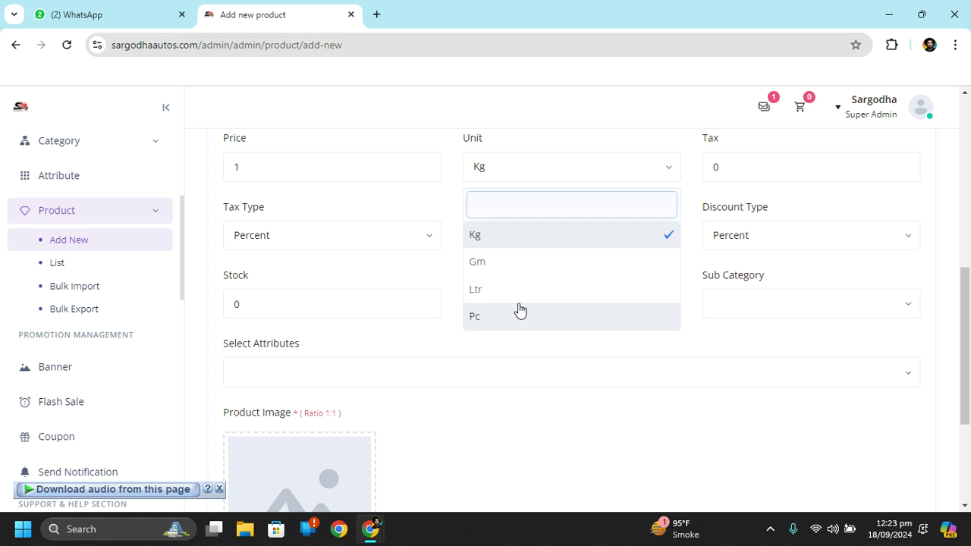
{"action": "left_click", "coordinate": [638, 455]}
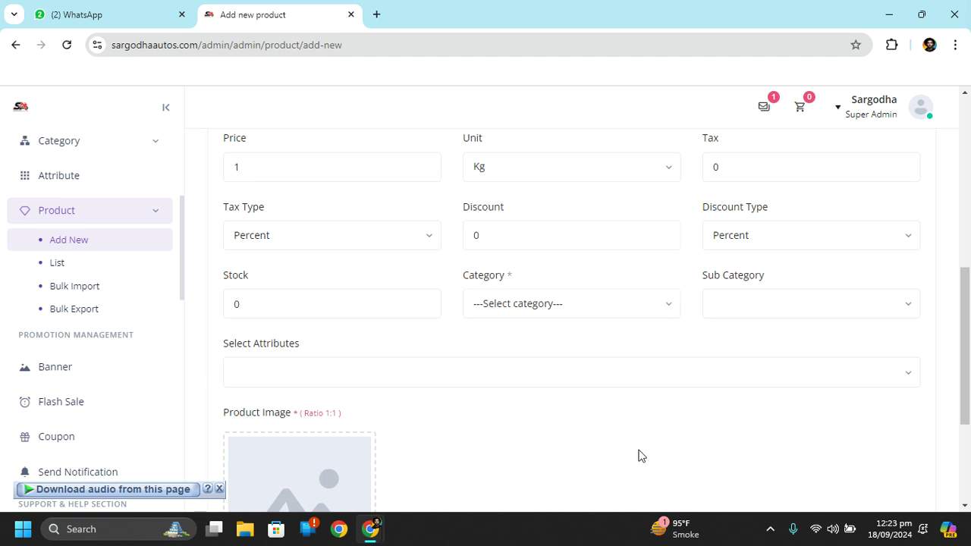
{"action": "scroll", "coordinate": [822, 303], "scroll_direction": "up", "scroll_amount": 3}
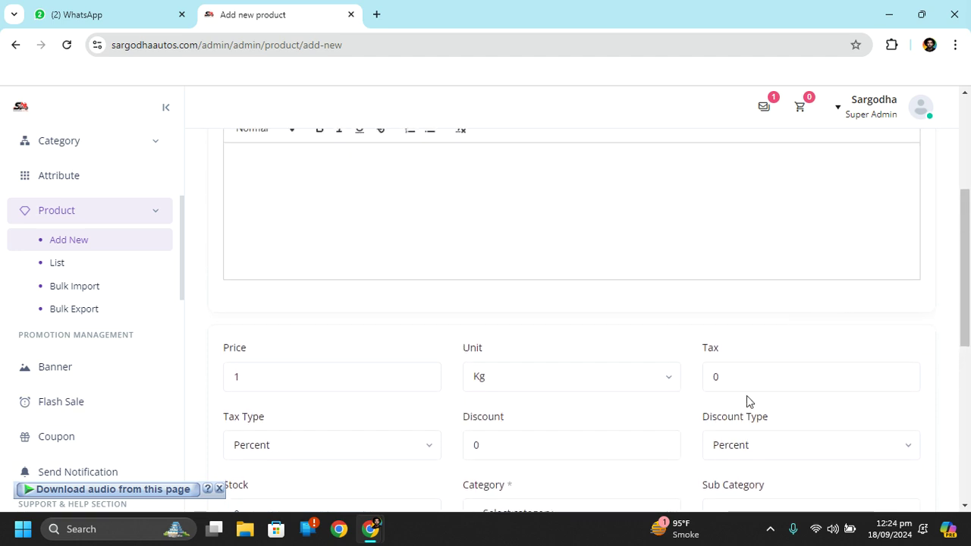
{"action": "left_click", "coordinate": [760, 376]}
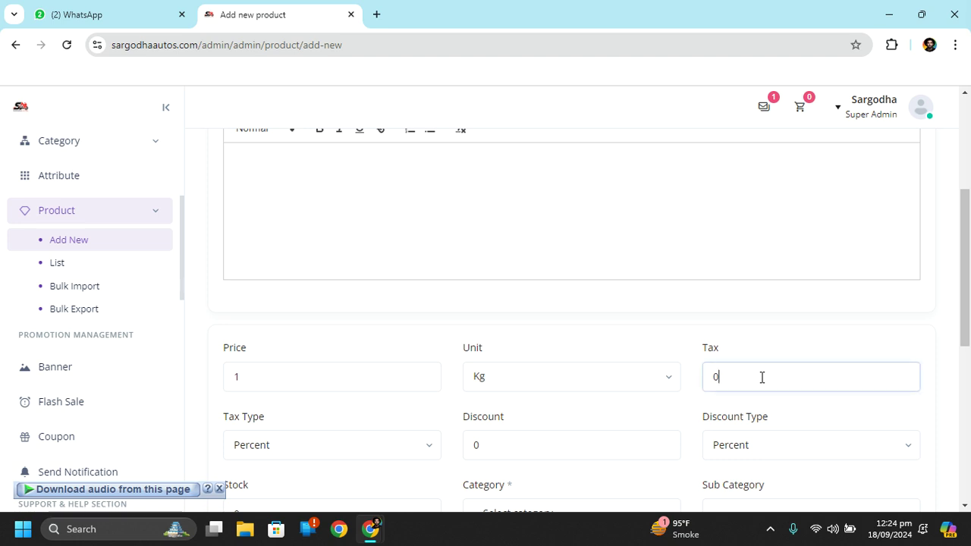
{"action": "left_click", "coordinate": [403, 451]}
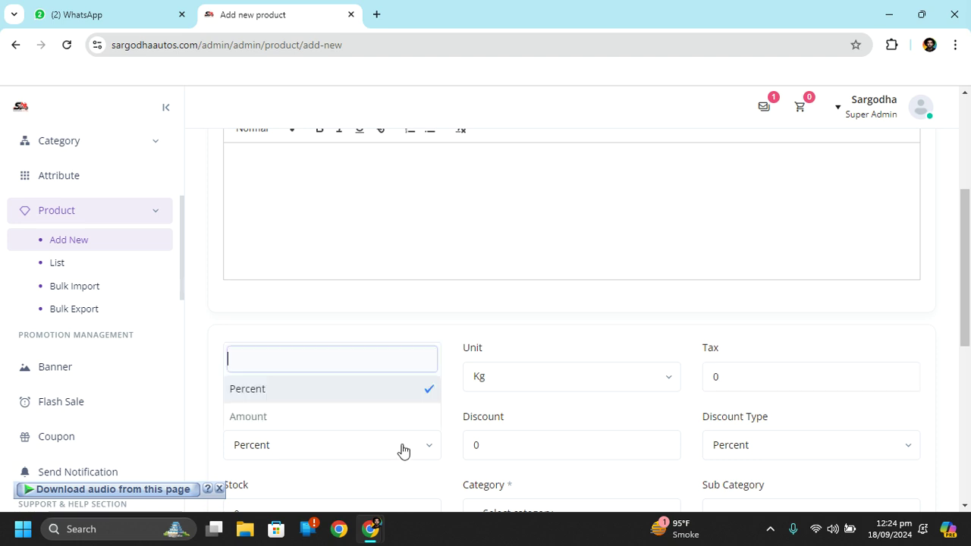
{"action": "left_click", "coordinate": [639, 419]}
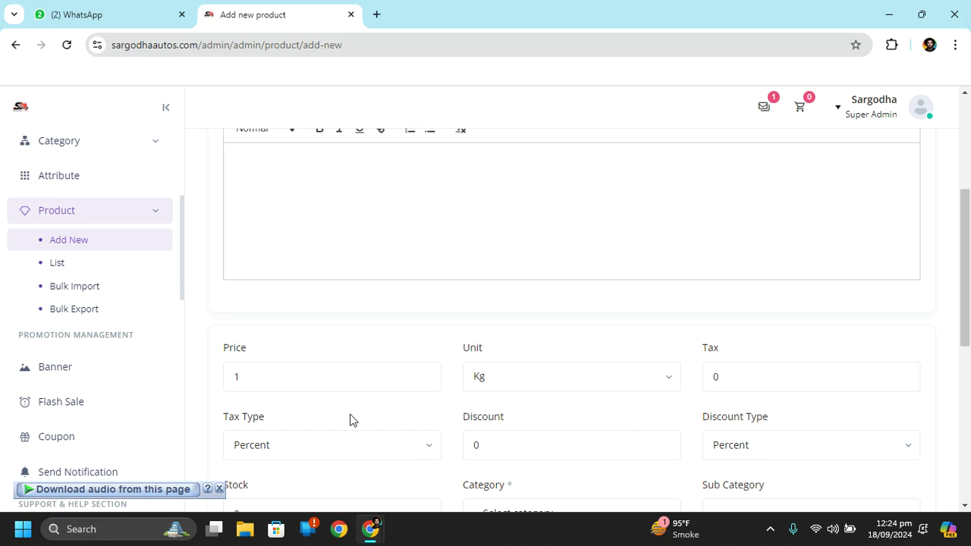
{"action": "left_click", "coordinate": [350, 443]}
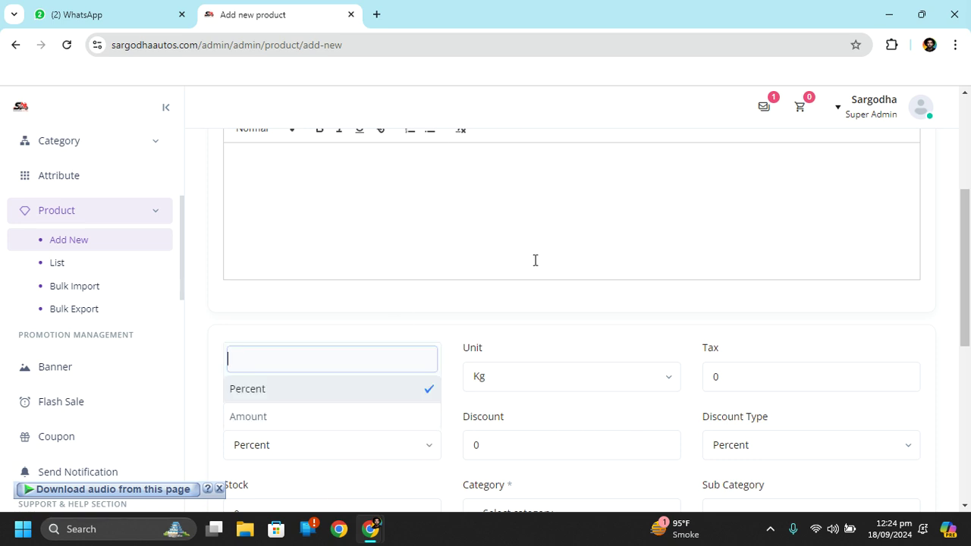
{"action": "left_click", "coordinate": [541, 338]}
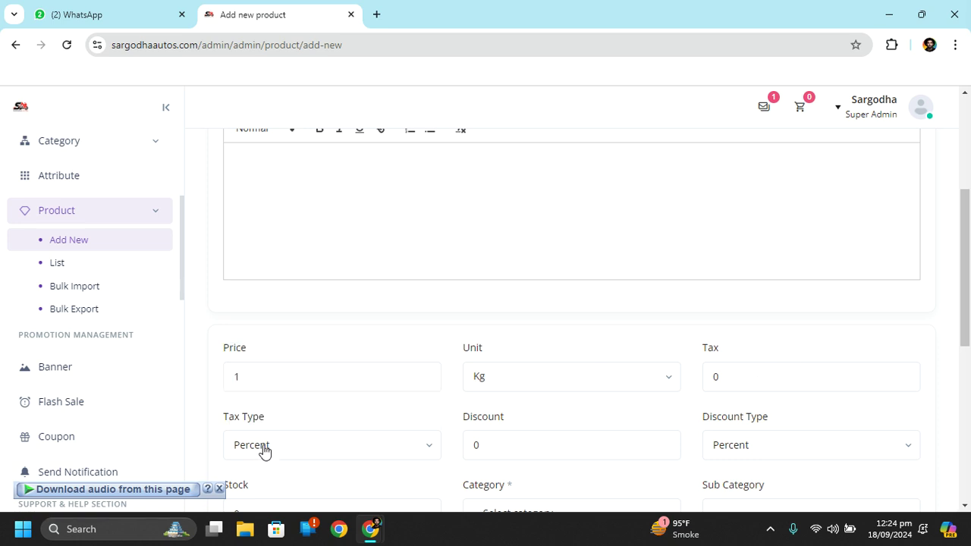
{"action": "left_click", "coordinate": [289, 371]}
{"action": "scroll", "coordinate": [497, 413], "scroll_direction": "down", "scroll_amount": 3}
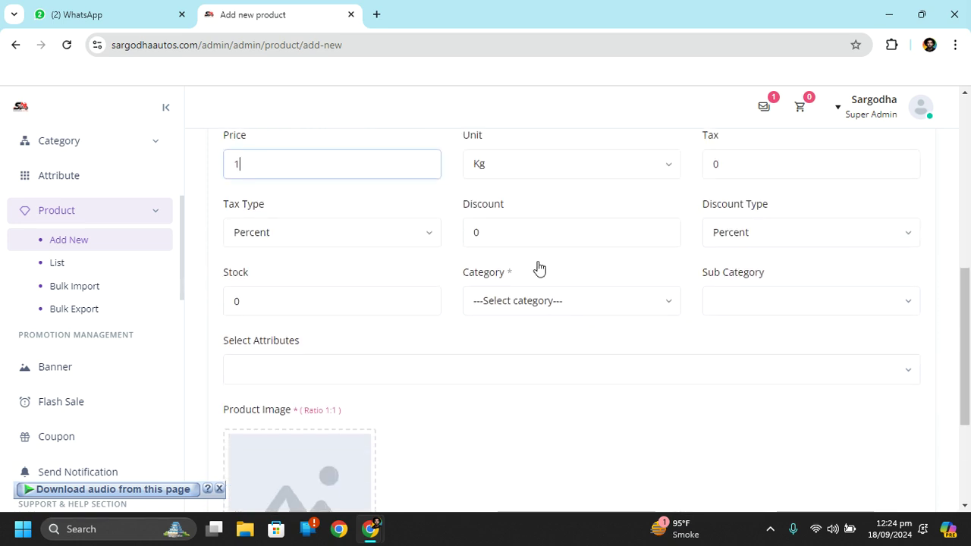
{"action": "left_click", "coordinate": [541, 230]}
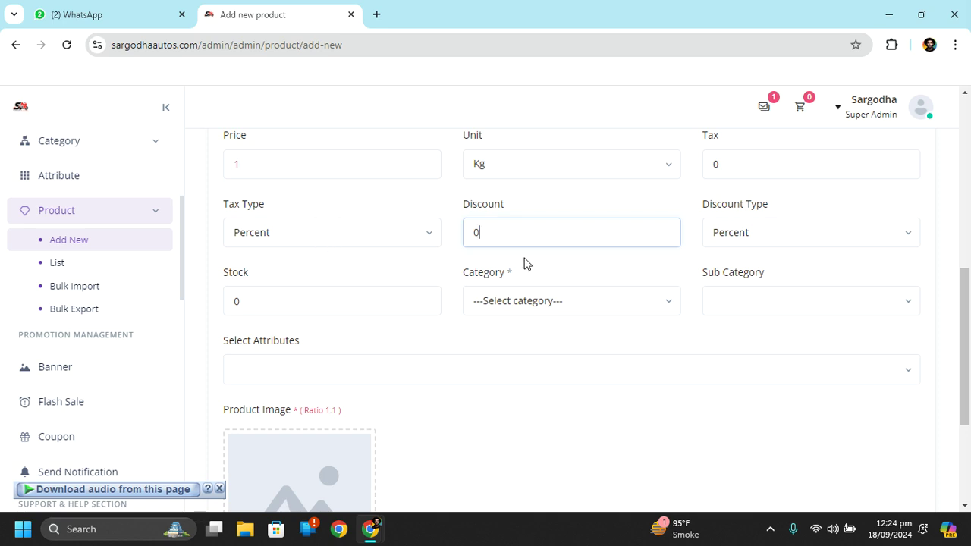
{"action": "left_click", "coordinate": [327, 302]}
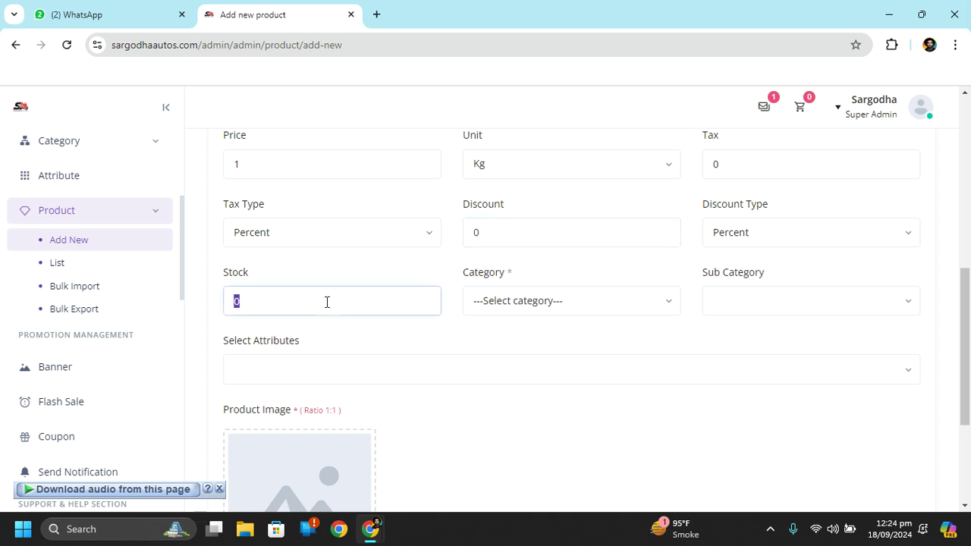
{"action": "left_click", "coordinate": [535, 307]}
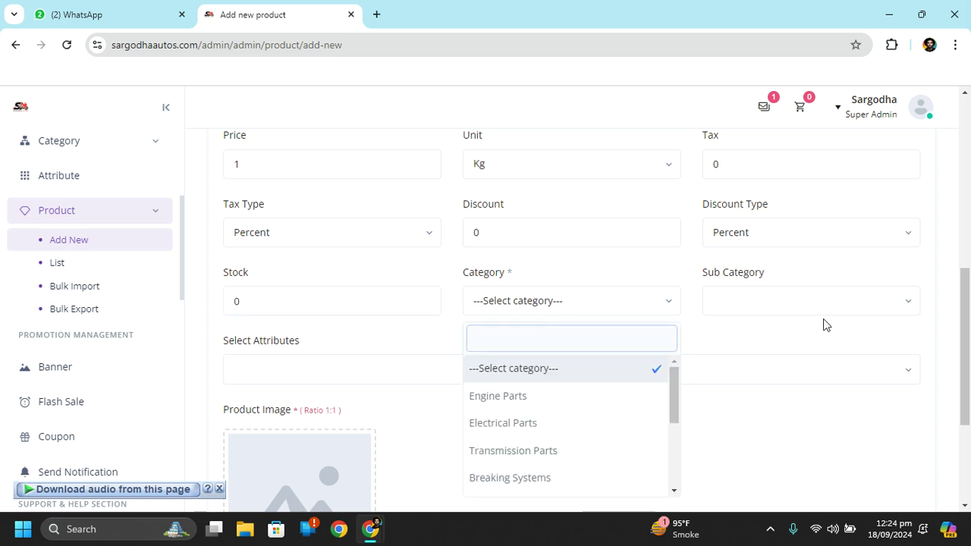
{"action": "left_click", "coordinate": [848, 355]}
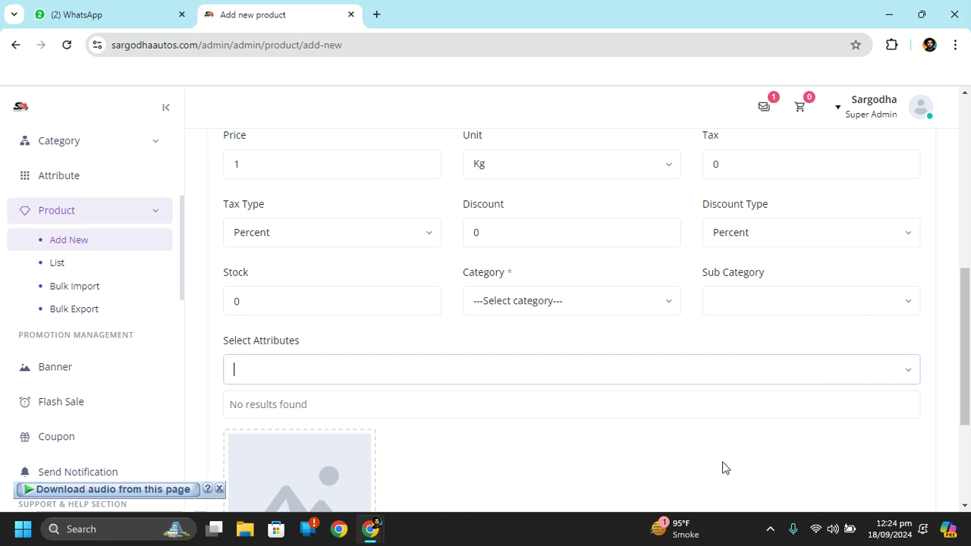
{"action": "scroll", "coordinate": [722, 468], "scroll_direction": "down", "scroll_amount": 3}
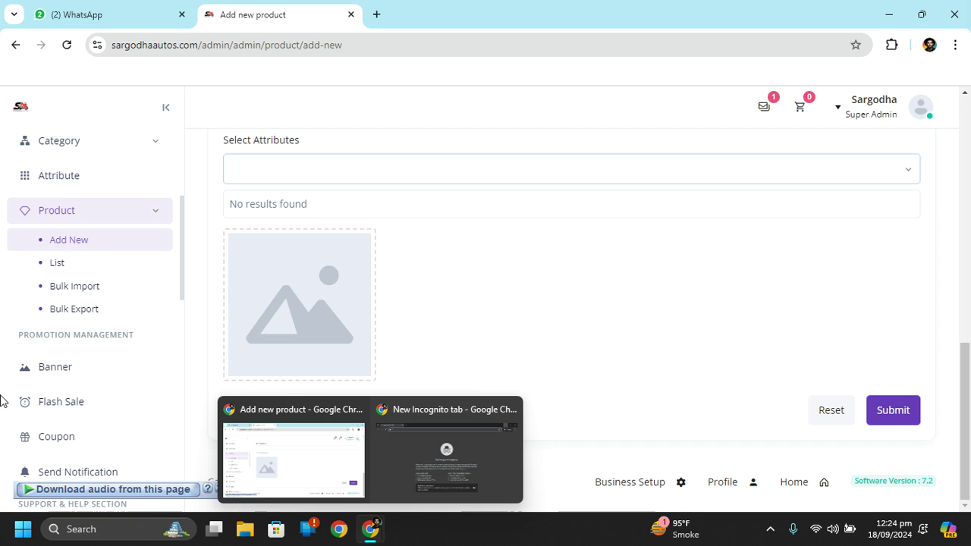
{"action": "left_click", "coordinate": [72, 269]}
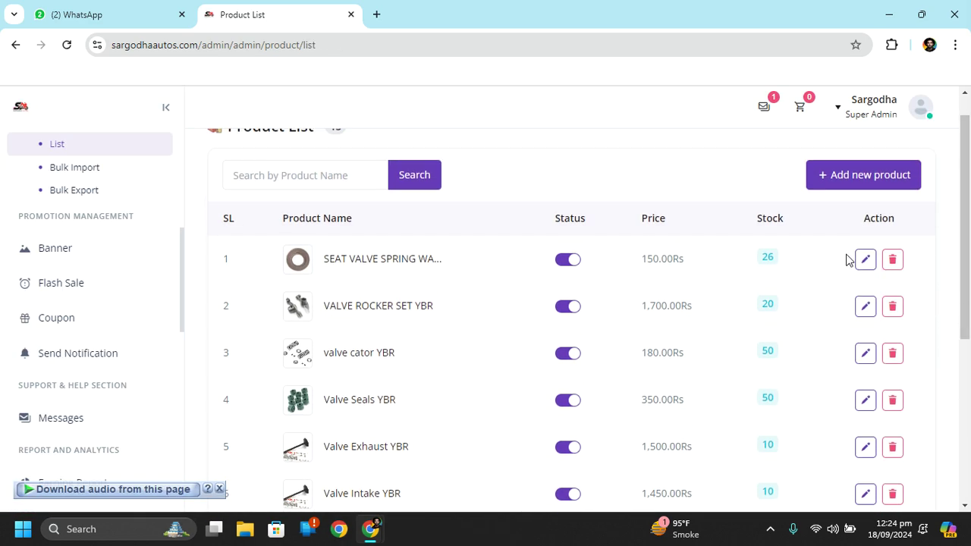
Open SEAT VALVE SPRING WASHER YBR for editing and scroll through its update form
{"action": "left_click", "coordinate": [866, 269]}
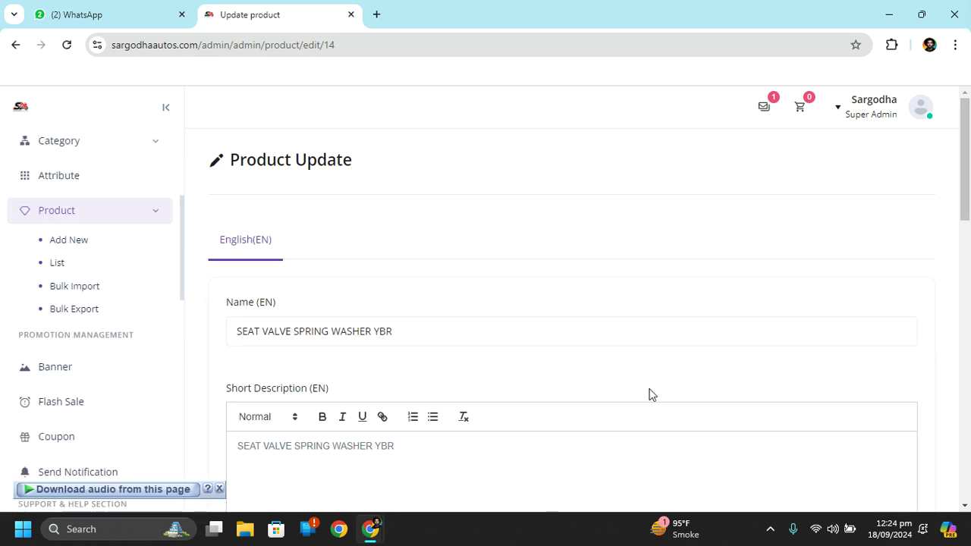
{"action": "scroll", "coordinate": [649, 393], "scroll_direction": "down", "scroll_amount": 2}
{"action": "scroll", "coordinate": [649, 393], "scroll_direction": "up", "scroll_amount": 2}
{"action": "scroll", "coordinate": [496, 296], "scroll_direction": "down", "scroll_amount": 3}
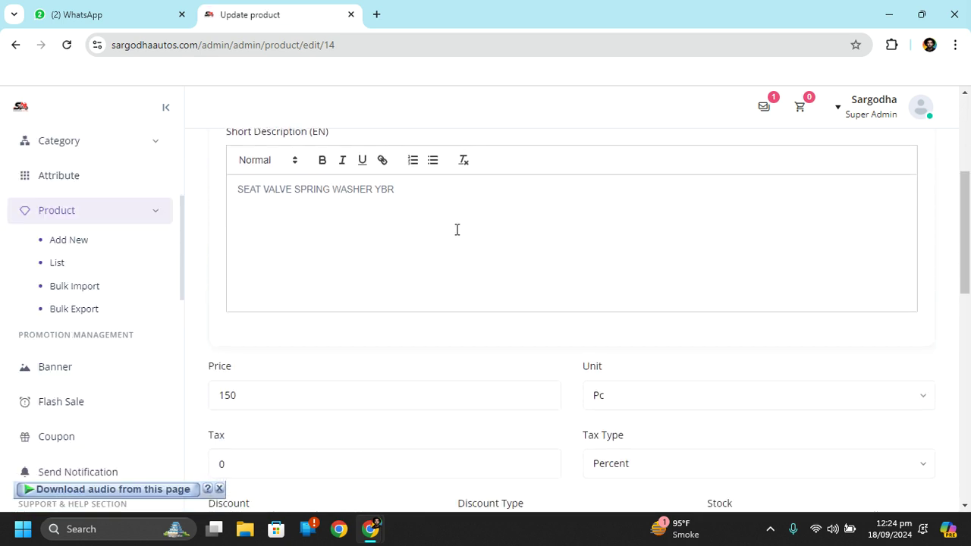
{"action": "scroll", "coordinate": [455, 228], "scroll_direction": "down", "scroll_amount": 1}
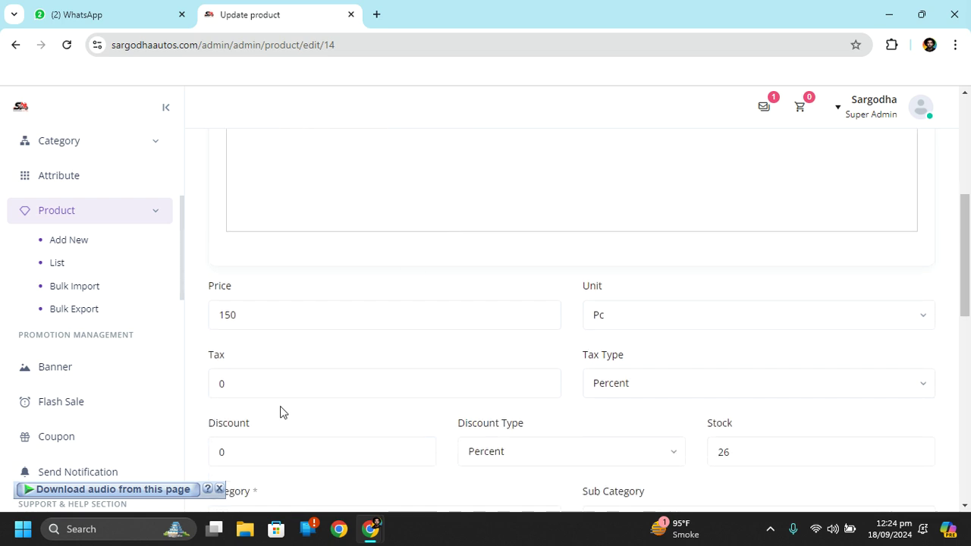
{"action": "scroll", "coordinate": [289, 379], "scroll_direction": "down", "scroll_amount": 3}
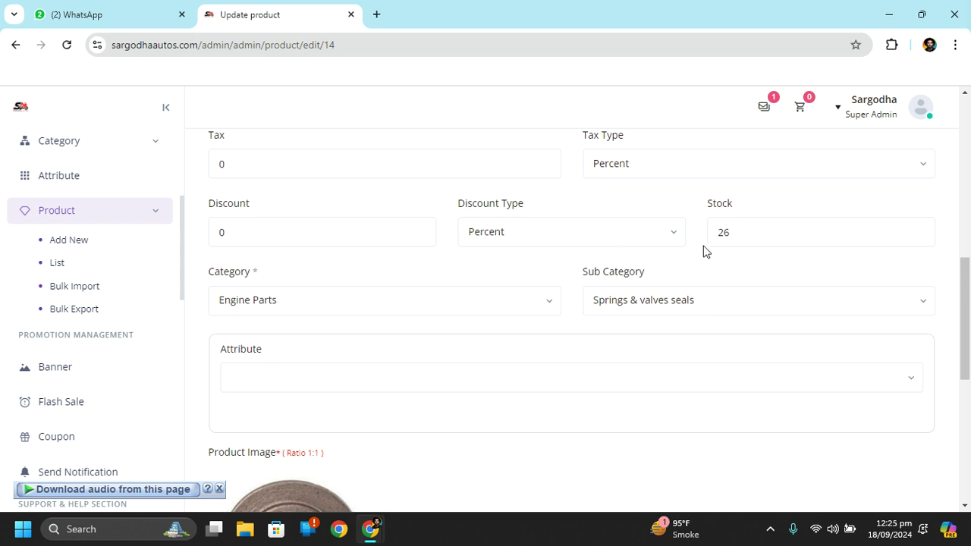
{"action": "scroll", "coordinate": [598, 397], "scroll_direction": "down", "scroll_amount": 2}
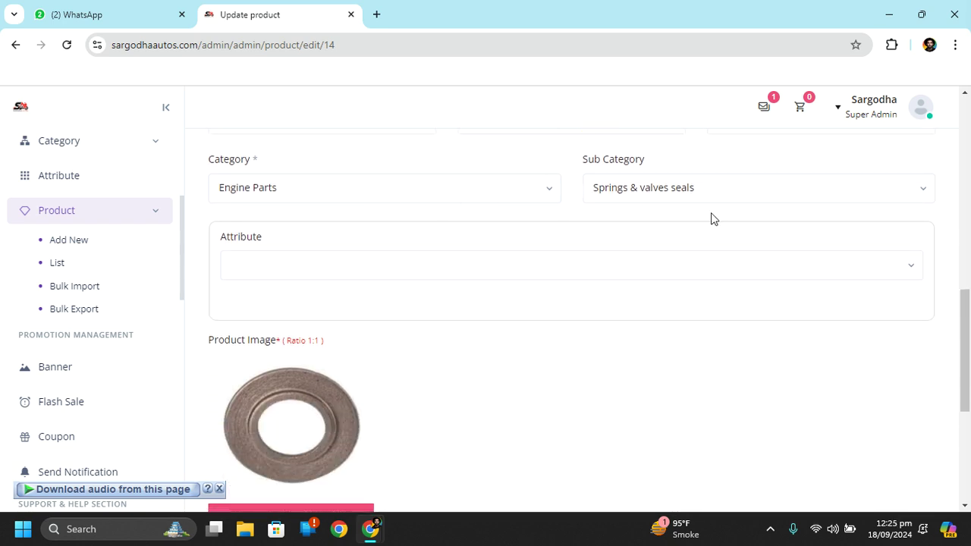
{"action": "scroll", "coordinate": [672, 369], "scroll_direction": "down", "scroll_amount": 3}
{"action": "scroll", "coordinate": [672, 369], "scroll_direction": "up", "scroll_amount": 3}
Check the empty attribute choices, then scroll down to the Product Image with its Remove button
{"action": "left_click", "coordinate": [590, 258]}
{"action": "left_click", "coordinate": [634, 409]}
{"action": "scroll", "coordinate": [634, 410], "scroll_direction": "down", "scroll_amount": 1}
{"action": "scroll", "coordinate": [634, 409], "scroll_direction": "down", "scroll_amount": 3}
{"action": "scroll", "coordinate": [633, 409], "scroll_direction": "up", "scroll_amount": 1}
{"action": "scroll", "coordinate": [634, 409], "scroll_direction": "down", "scroll_amount": 1}
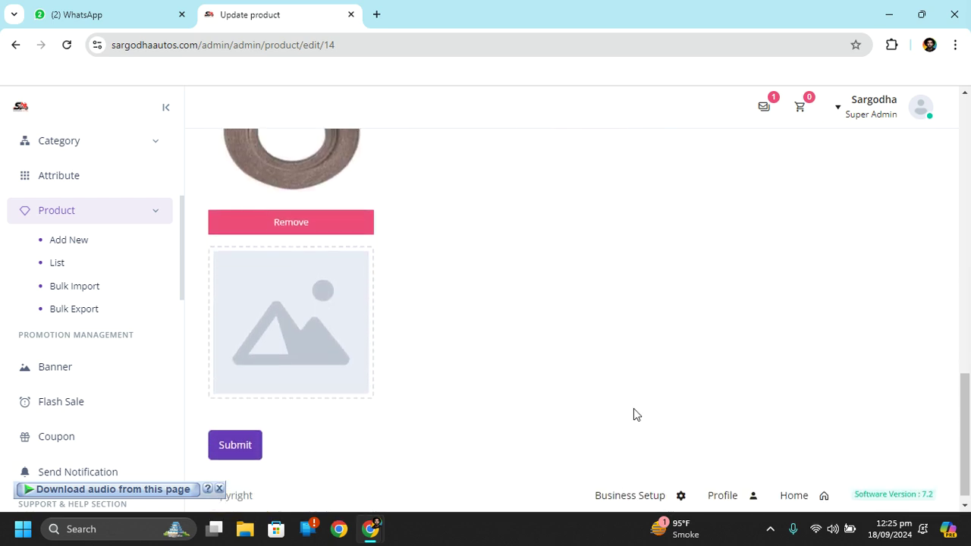
{"action": "scroll", "coordinate": [427, 455], "scroll_direction": "up", "scroll_amount": 1}
{"action": "scroll", "coordinate": [412, 374], "scroll_direction": "down", "scroll_amount": 1}
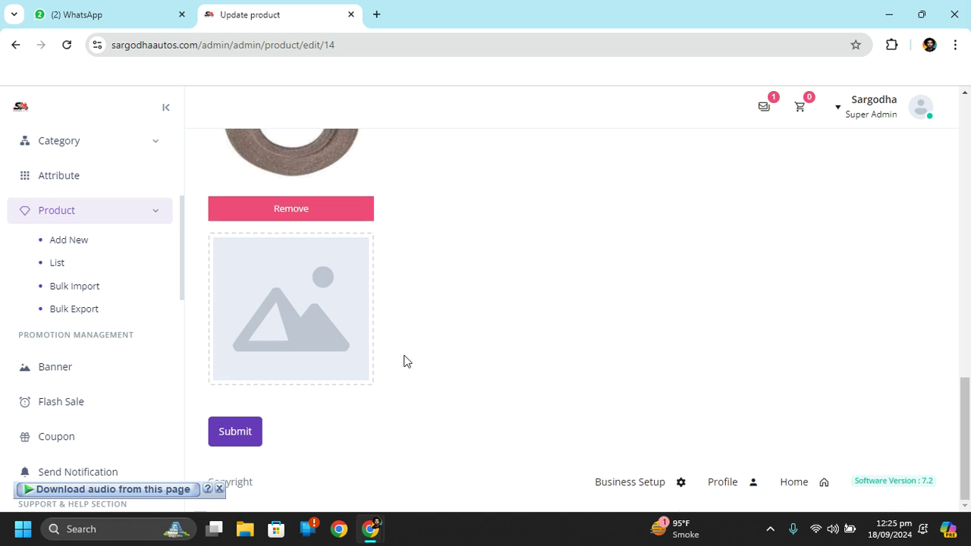
{"action": "scroll", "coordinate": [423, 443], "scroll_direction": "up", "scroll_amount": 3}
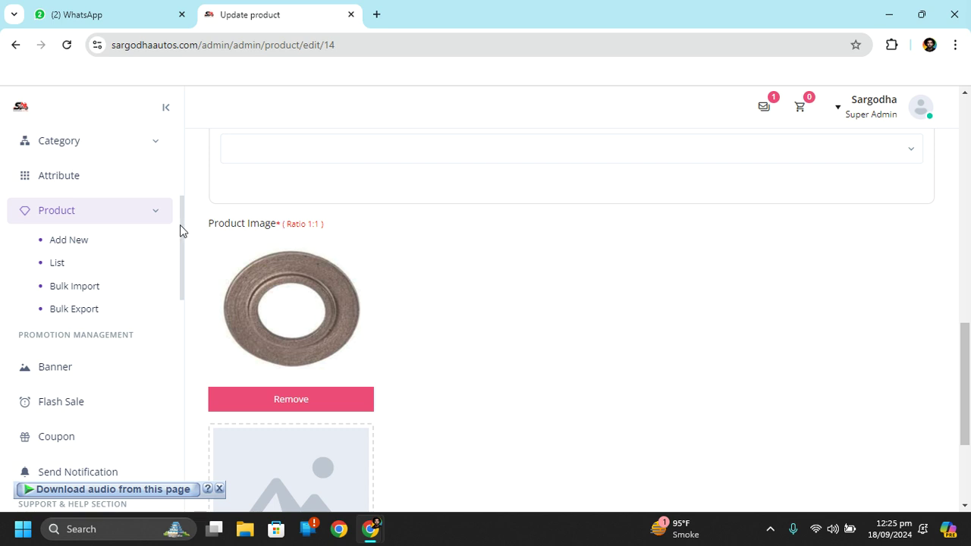
{"action": "scroll", "coordinate": [74, 316], "scroll_direction": "down", "scroll_amount": 2}
{"action": "scroll", "coordinate": [74, 316], "scroll_direction": "up", "scroll_amount": 5}
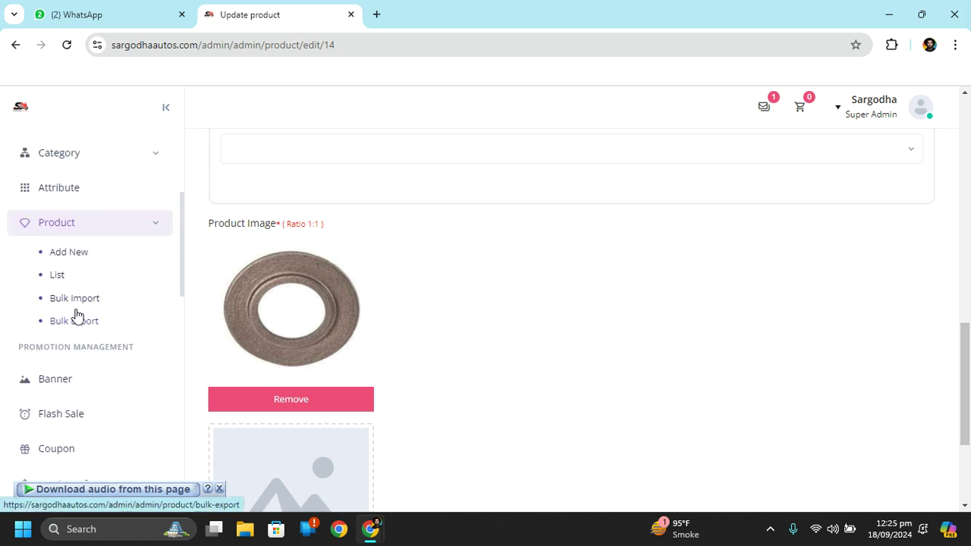
{"action": "scroll", "coordinate": [687, 220], "scroll_direction": "up", "scroll_amount": 10}
{"action": "scroll", "coordinate": [687, 220], "scroll_direction": "down", "scroll_amount": 3}
{"action": "scroll", "coordinate": [687, 220], "scroll_direction": "down", "scroll_amount": 5}
{"action": "scroll", "coordinate": [687, 220], "scroll_direction": "down", "scroll_amount": 2}
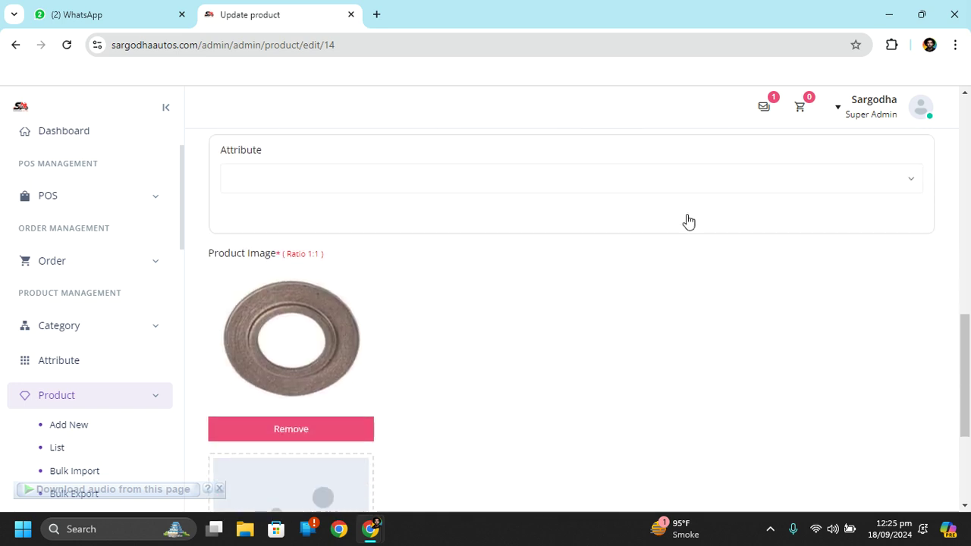
{"action": "scroll", "coordinate": [106, 377], "scroll_direction": "down", "scroll_amount": 3}
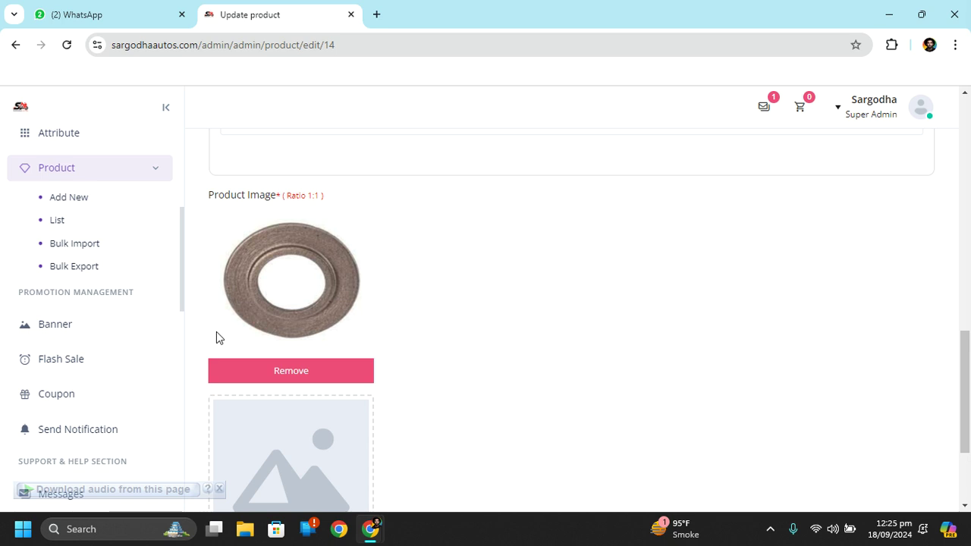
Toggle the sidebar's Product section, leaving it collapsed
{"action": "left_click", "coordinate": [85, 181]}
{"action": "left_click", "coordinate": [86, 181]}
{"action": "left_click", "coordinate": [86, 180]}
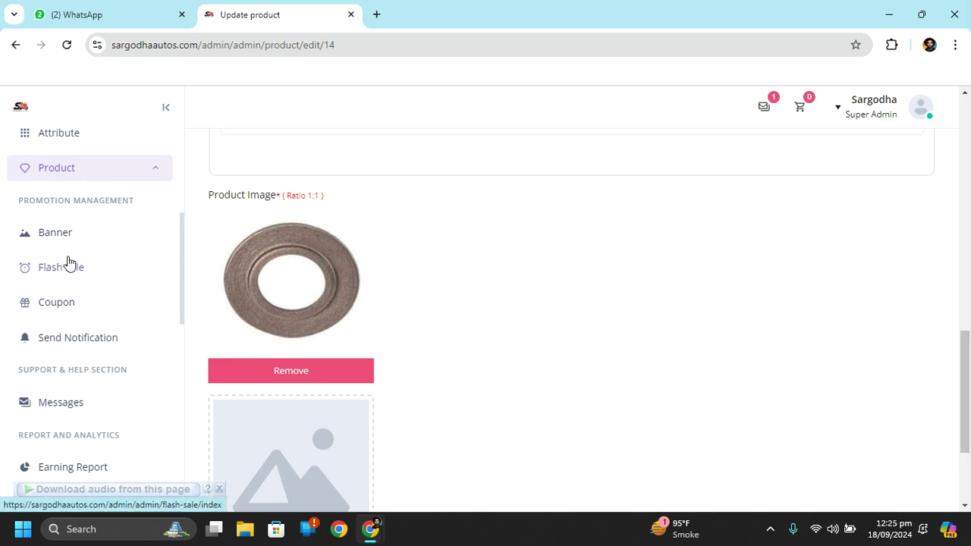
Go to the Banner page and scroll to the Banner Table listing Banner 2 and Auto Parts
{"action": "left_click", "coordinate": [88, 233]}
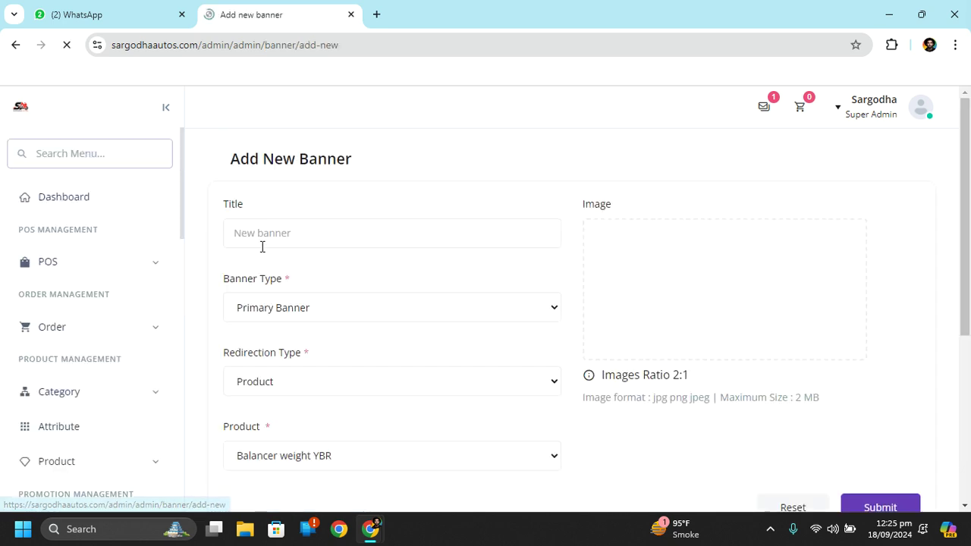
{"action": "scroll", "coordinate": [610, 287], "scroll_direction": "down", "scroll_amount": 4}
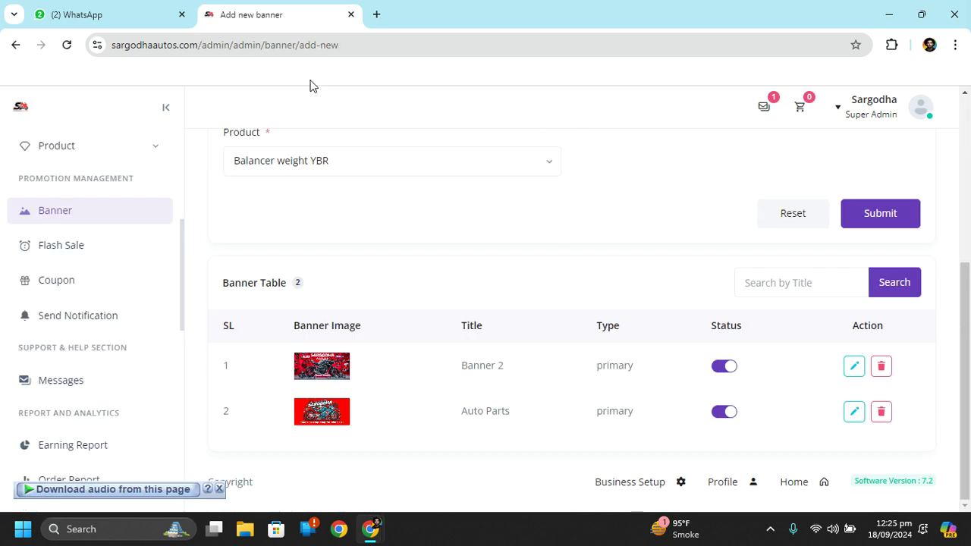
{"action": "scroll", "coordinate": [61, 445], "scroll_direction": "down", "scroll_amount": 8}
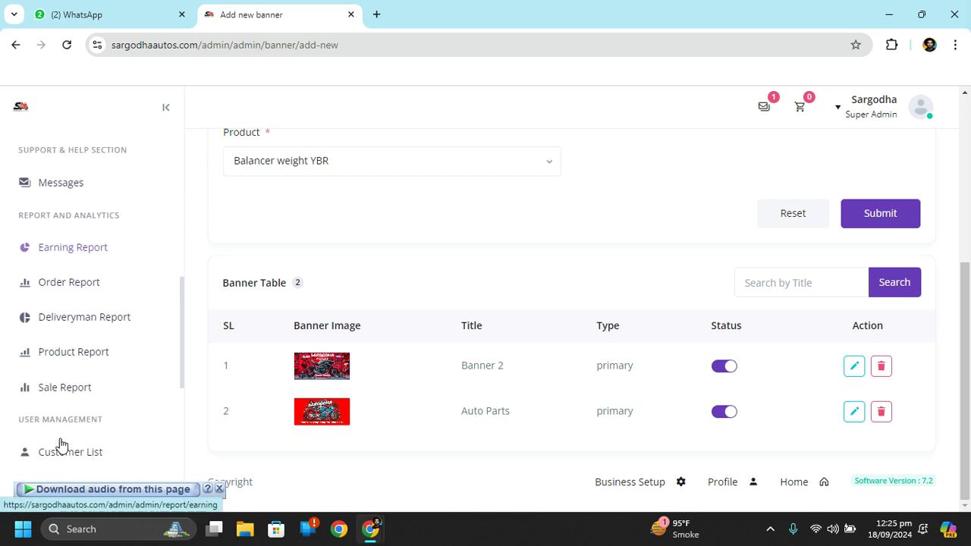
{"action": "scroll", "coordinate": [61, 445], "scroll_direction": "up", "scroll_amount": 8}
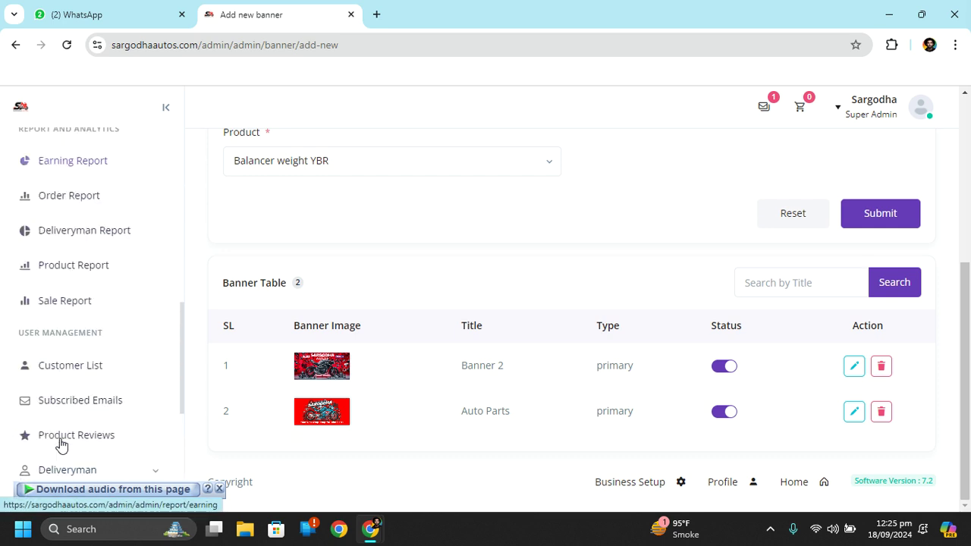
{"action": "scroll", "coordinate": [61, 445], "scroll_direction": "up", "scroll_amount": 1}
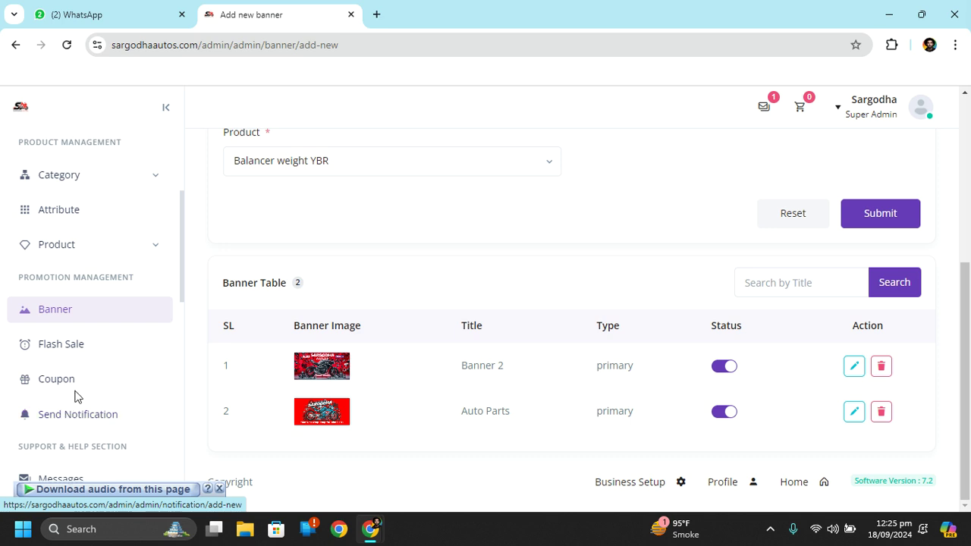
{"action": "scroll", "coordinate": [113, 417], "scroll_direction": "down", "scroll_amount": 1}
{"action": "scroll", "coordinate": [114, 417], "scroll_direction": "down", "scroll_amount": 2}
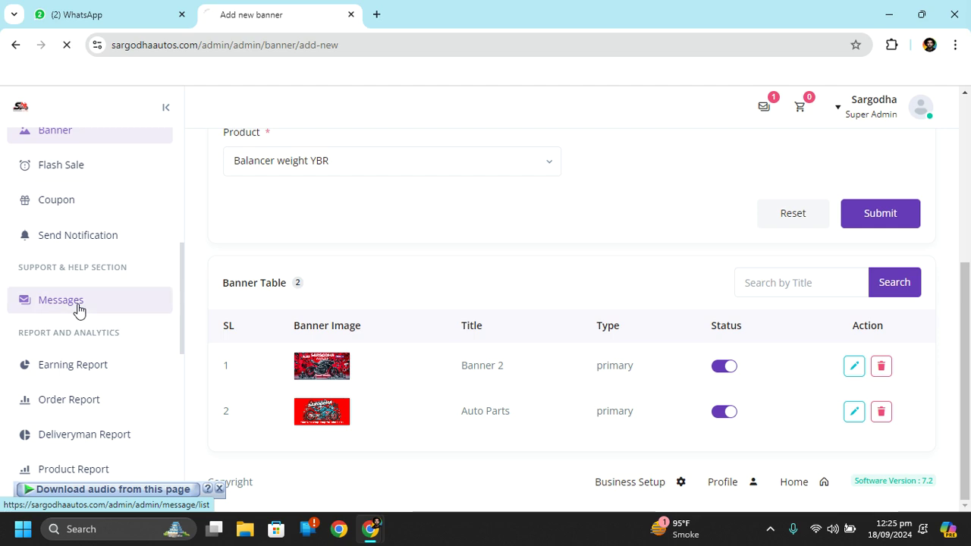
Open the customer's conversation from Messages, select the 'Hi' message text, and scroll through the thread
{"action": "left_click", "coordinate": [76, 304]}
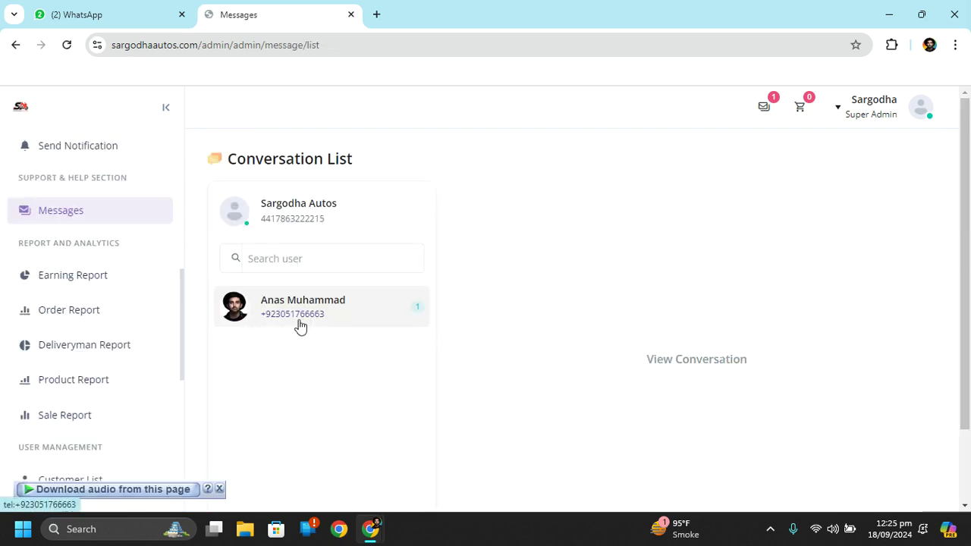
{"action": "left_click", "coordinate": [325, 311]}
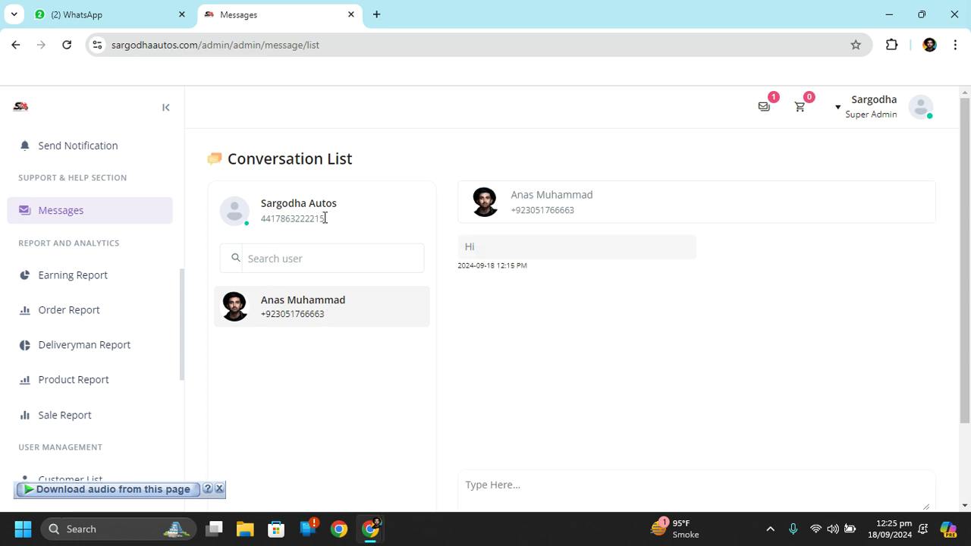
{"action": "left_click_drag", "start_coordinate": [459, 258], "coordinate": [524, 258]}
{"action": "left_click_drag", "start_coordinate": [967, 288], "coordinate": [969, 364]}
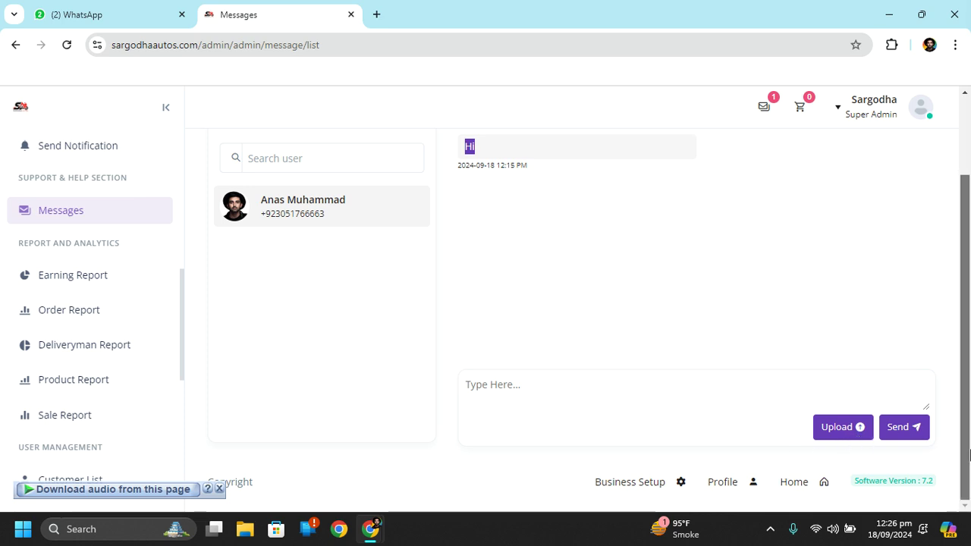
{"action": "scroll", "coordinate": [970, 453], "scroll_direction": "up", "scroll_amount": 2}
{"action": "scroll", "coordinate": [90, 430], "scroll_direction": "down", "scroll_amount": 1}
{"action": "scroll", "coordinate": [90, 430], "scroll_direction": "down", "scroll_amount": 6}
{"action": "scroll", "coordinate": [90, 430], "scroll_direction": "up", "scroll_amount": 5}
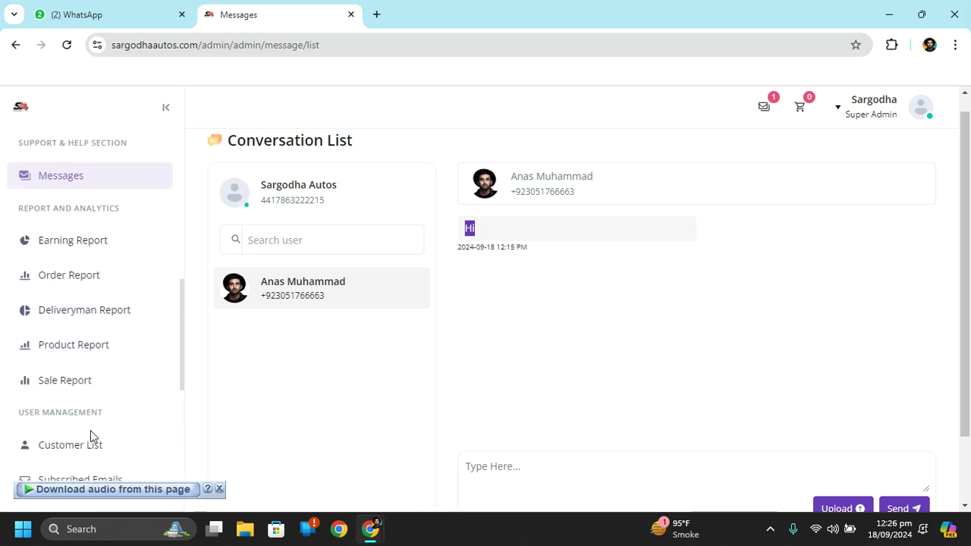
{"action": "scroll", "coordinate": [90, 430], "scroll_direction": "up", "scroll_amount": 1}
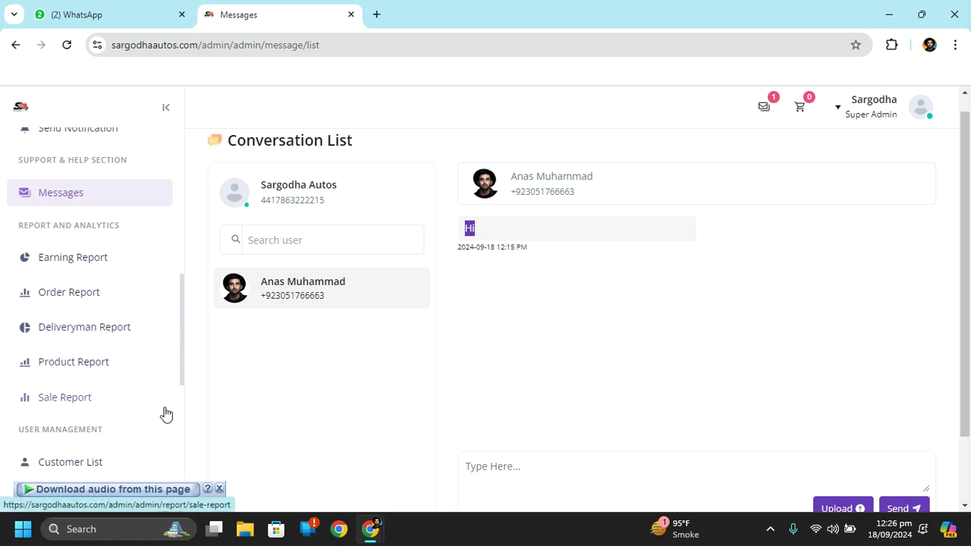
{"action": "scroll", "coordinate": [96, 403], "scroll_direction": "down", "scroll_amount": 3}
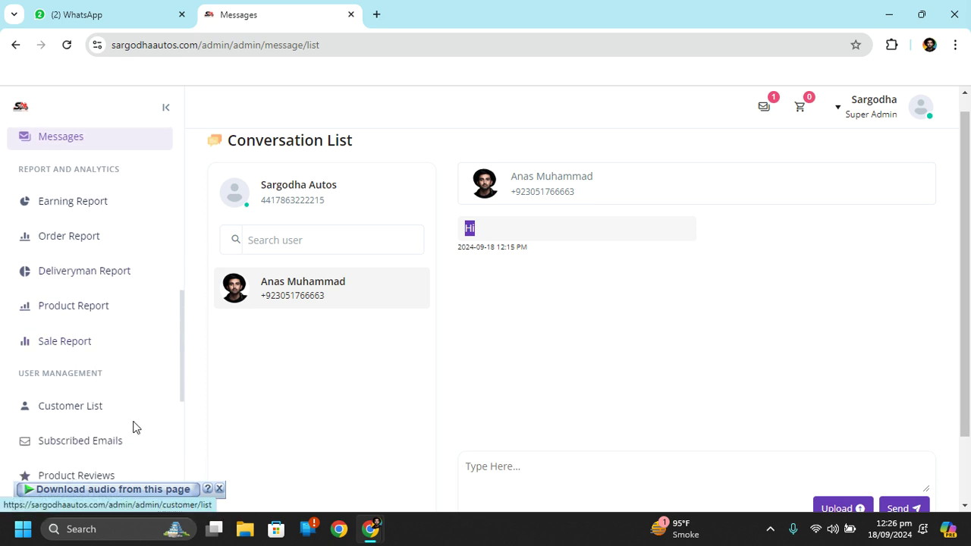
{"action": "scroll", "coordinate": [137, 421], "scroll_direction": "down", "scroll_amount": 3}
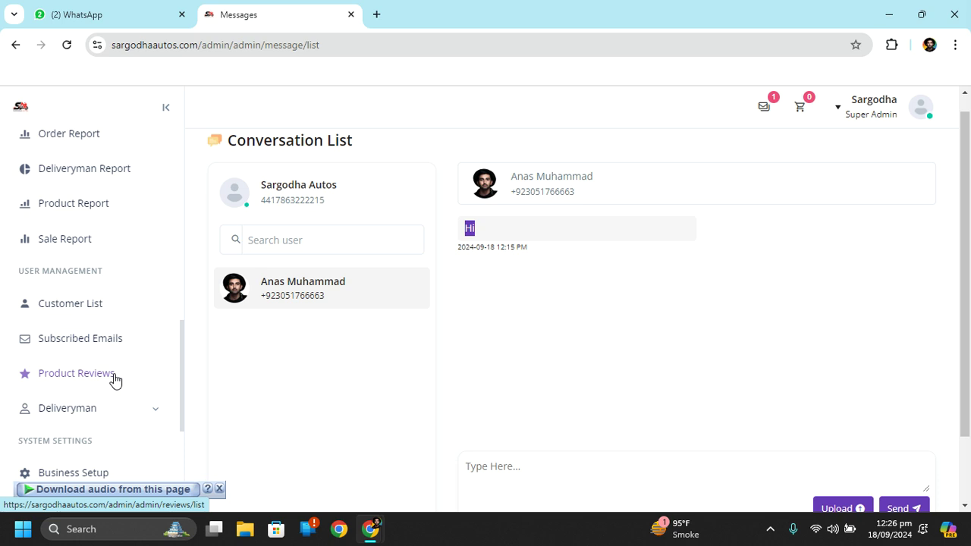
{"action": "left_click", "coordinate": [134, 413]}
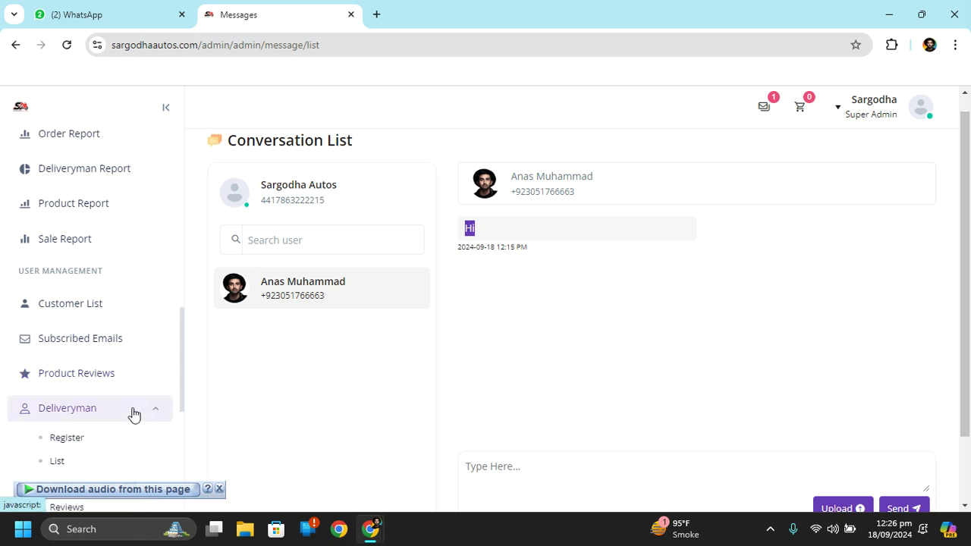
{"action": "left_click", "coordinate": [148, 418]}
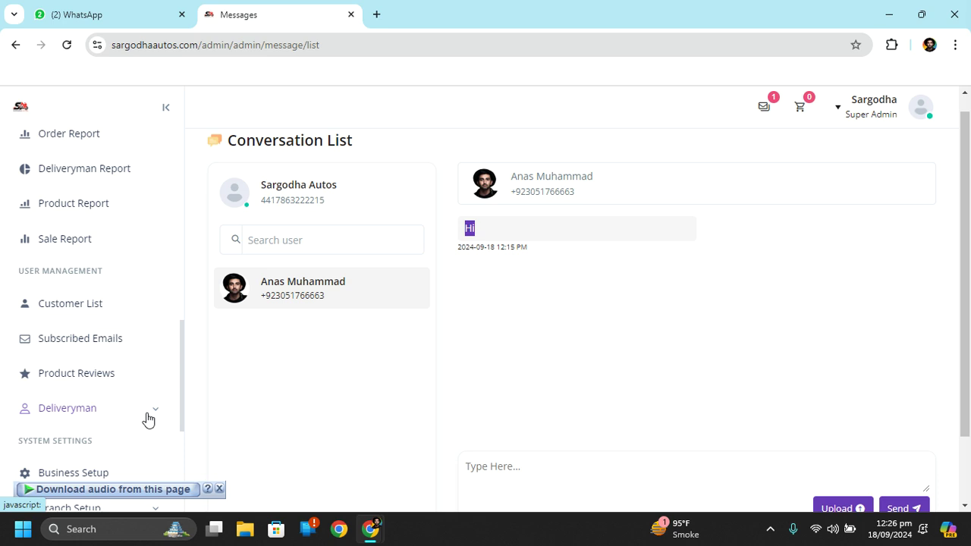
{"action": "scroll", "coordinate": [149, 386], "scroll_direction": "down", "scroll_amount": 2}
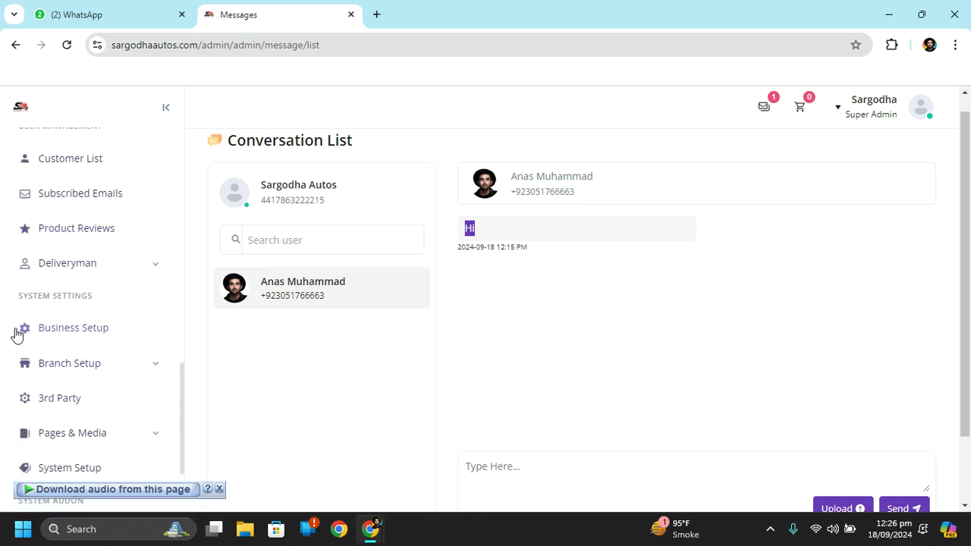
{"action": "scroll", "coordinate": [56, 406], "scroll_direction": "down", "scroll_amount": 1}
{"action": "scroll", "coordinate": [55, 403], "scroll_direction": "down", "scroll_amount": 1}
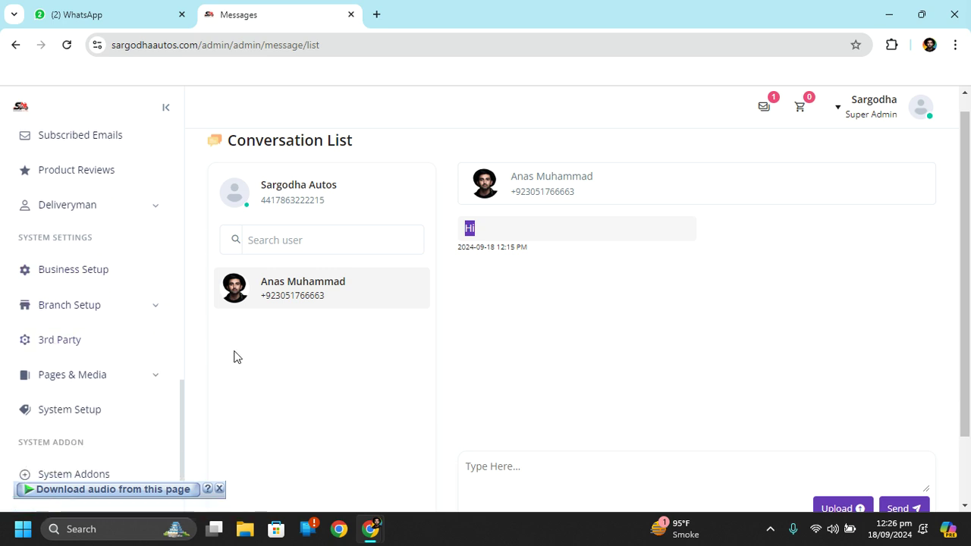
{"action": "left_click", "coordinate": [127, 373]}
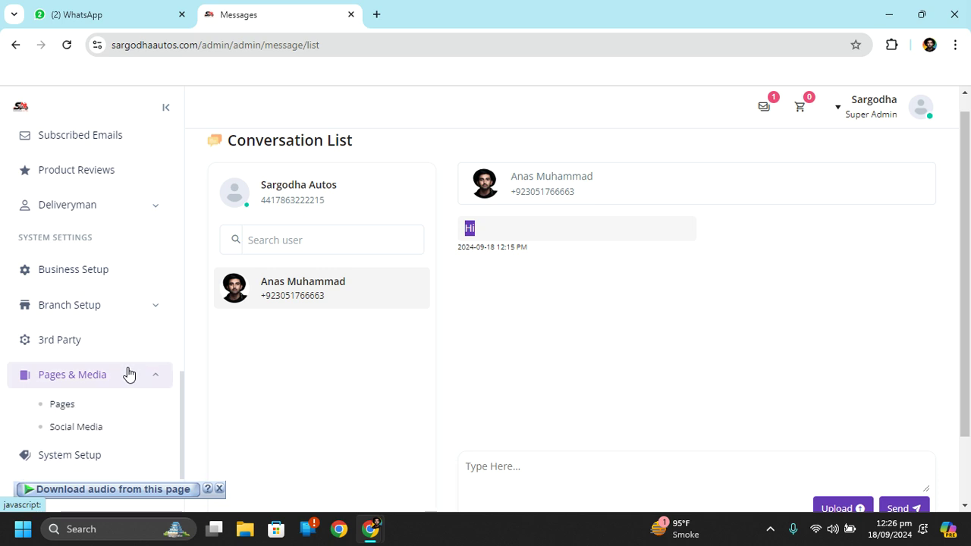
{"action": "left_click", "coordinate": [129, 373]}
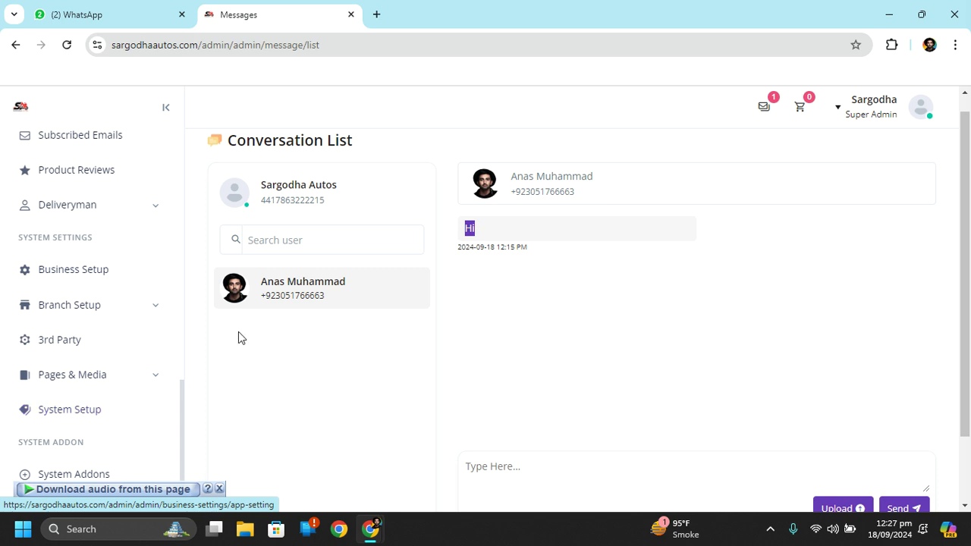
{"action": "scroll", "coordinate": [401, 310], "scroll_direction": "up", "scroll_amount": 1}
{"action": "scroll", "coordinate": [115, 206], "scroll_direction": "up", "scroll_amount": 15}
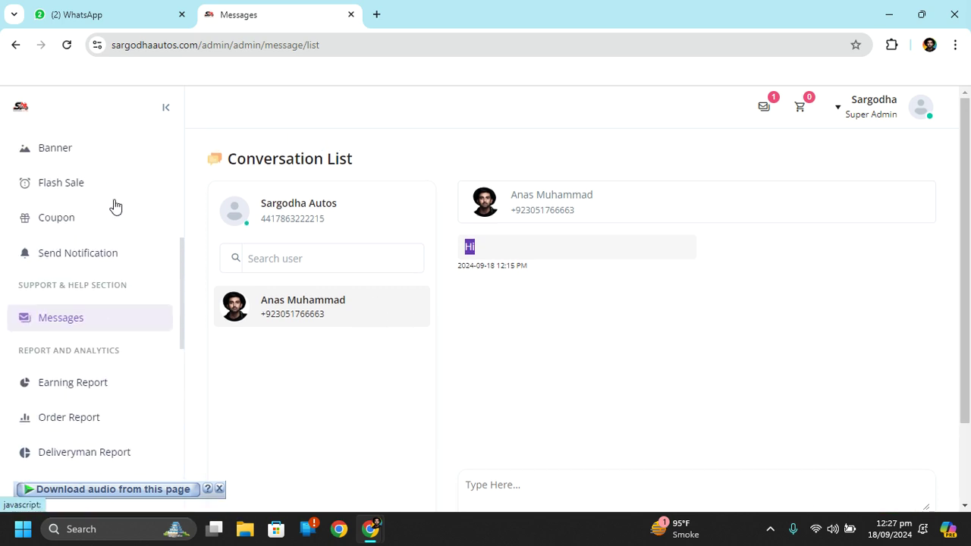
{"action": "scroll", "coordinate": [115, 206], "scroll_direction": "down", "scroll_amount": 15}
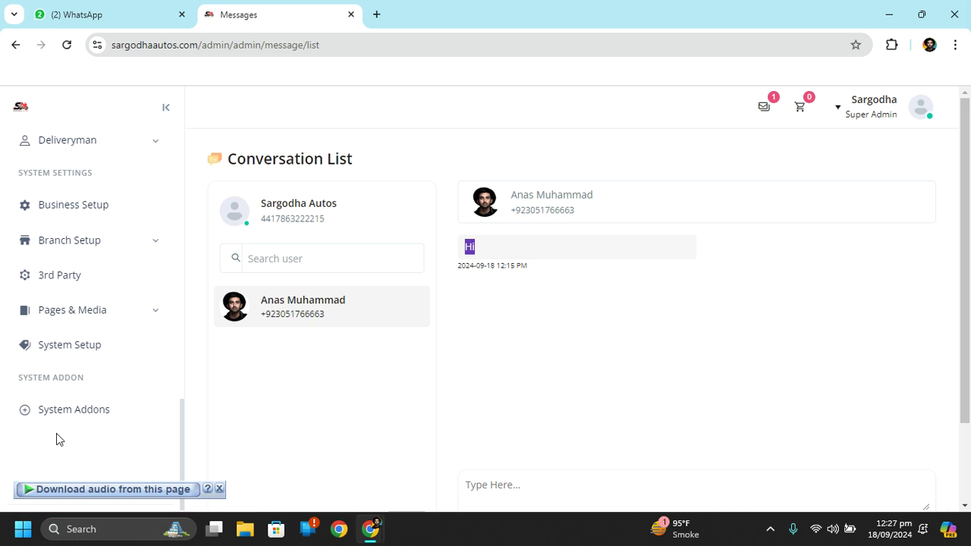
{"action": "scroll", "coordinate": [64, 282], "scroll_direction": "up", "scroll_amount": 10}
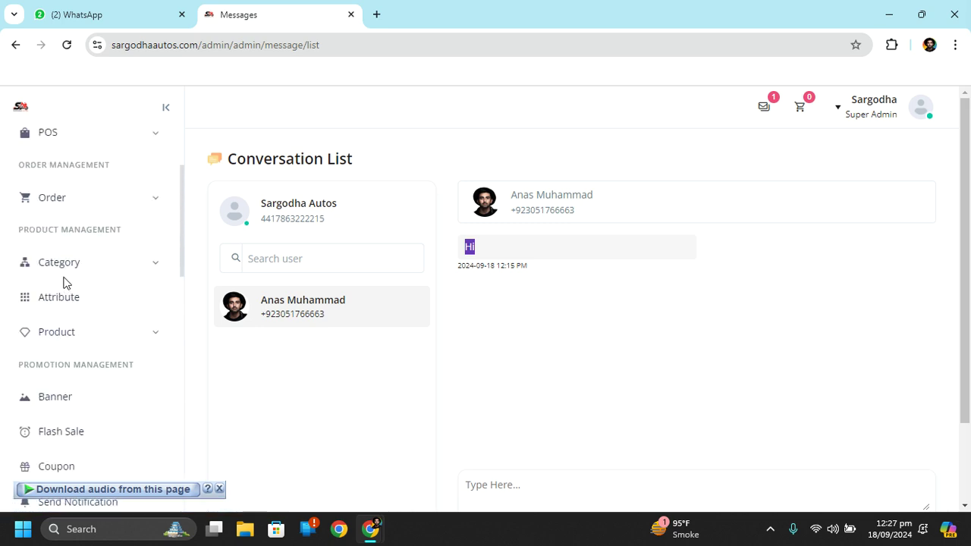
{"action": "scroll", "coordinate": [71, 271], "scroll_direction": "up", "scroll_amount": 3}
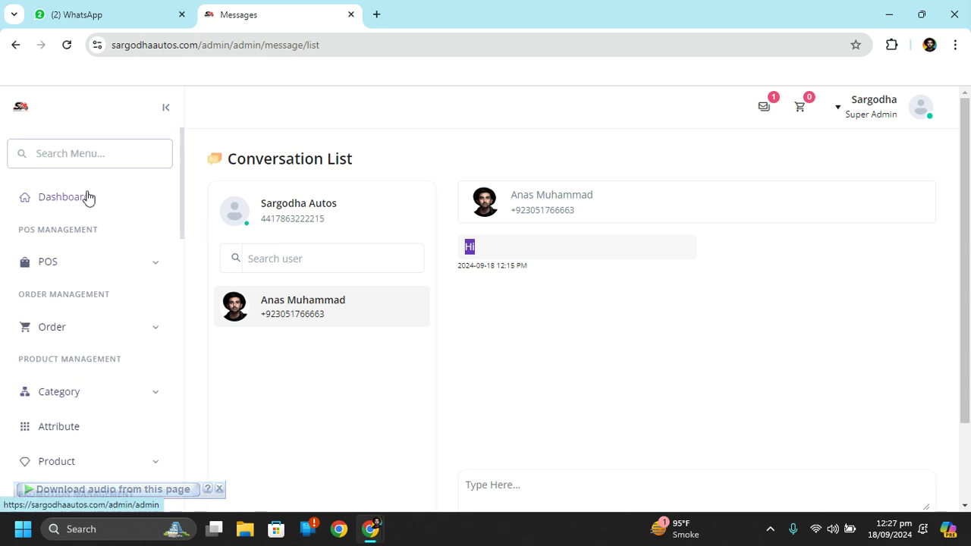
Go back to the Dashboard showing 1 pending, 1 confirmed and 3 canceled orders
{"action": "left_click", "coordinate": [86, 198]}
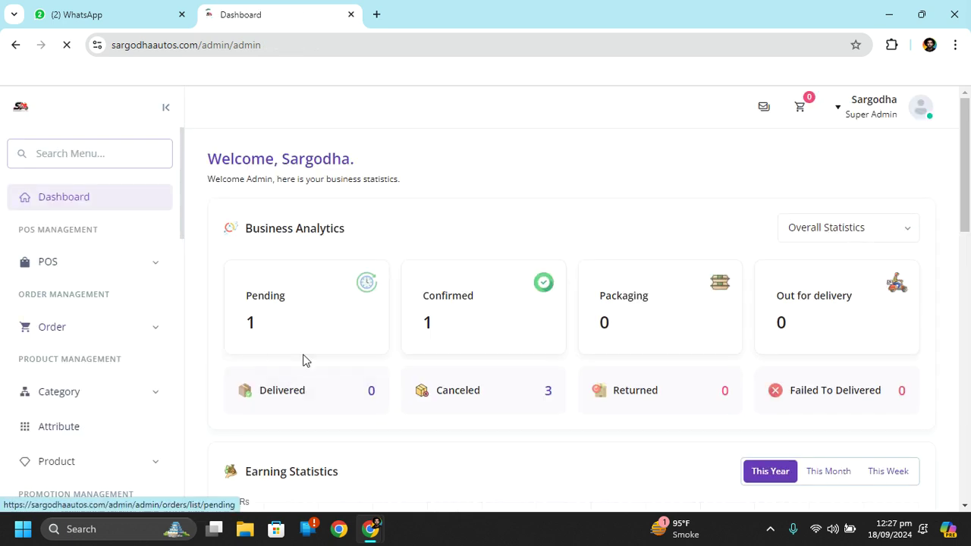